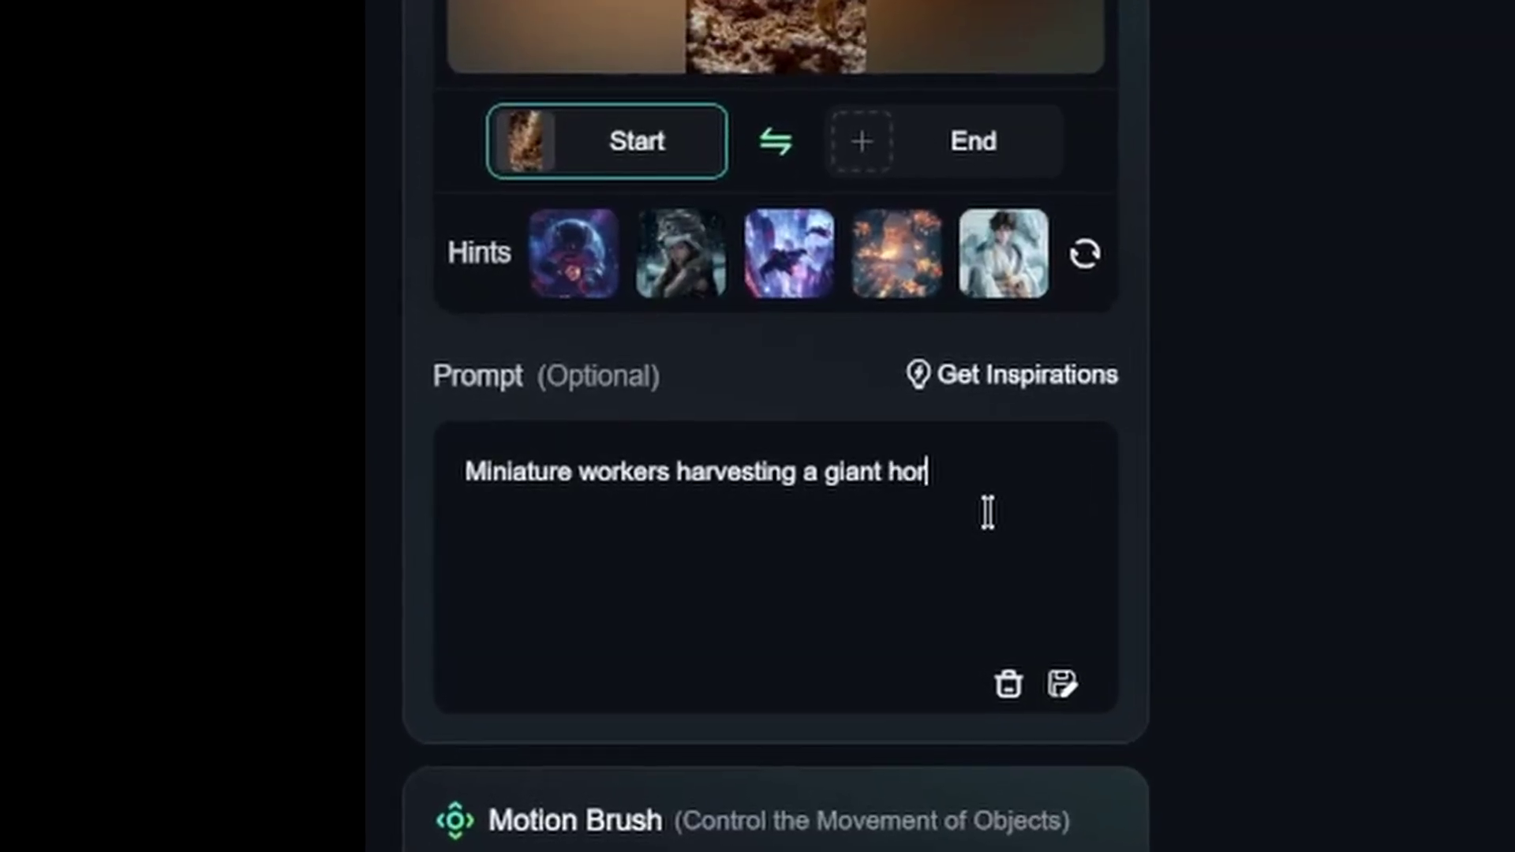
Step: Finish the prompt so it reads 'Miniature workers harvesting a giant horseradish root'
text(seradish roo)
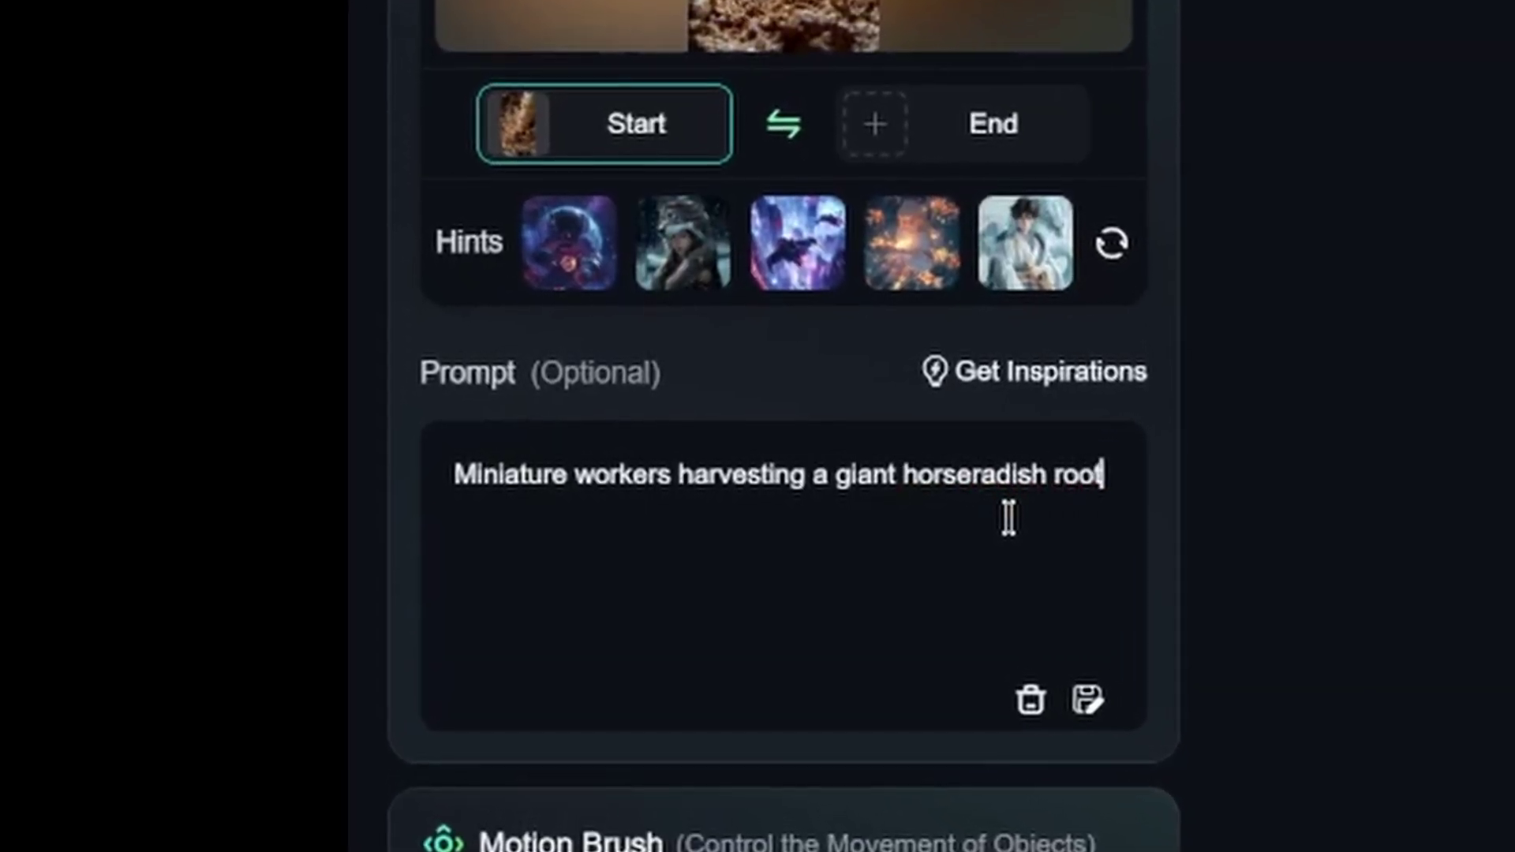
text(t)
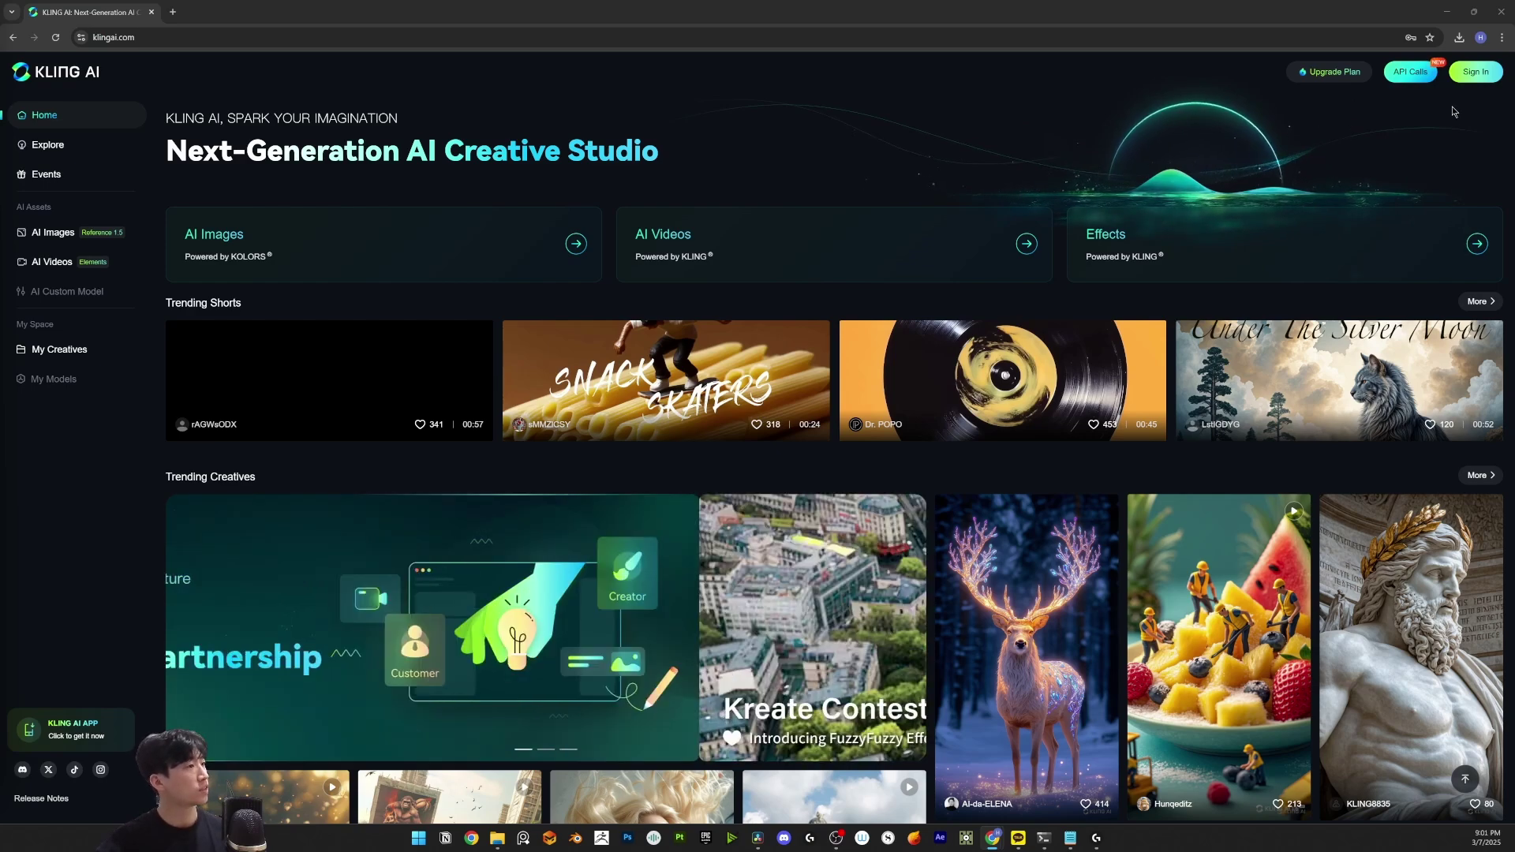
Step: Sign in to Kling AI with email and password
click(1476, 75)
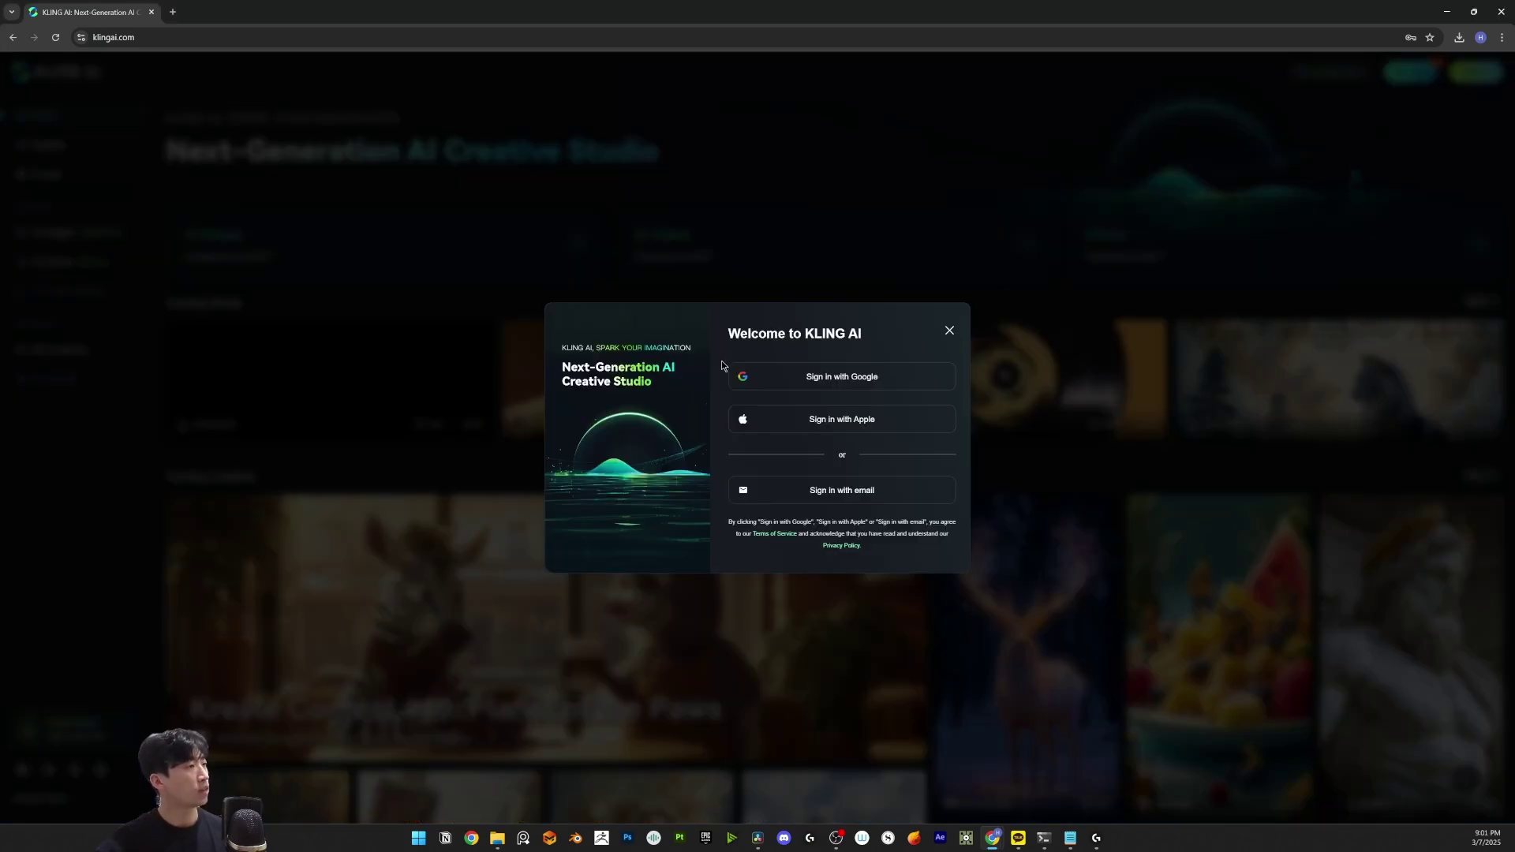
click(781, 493)
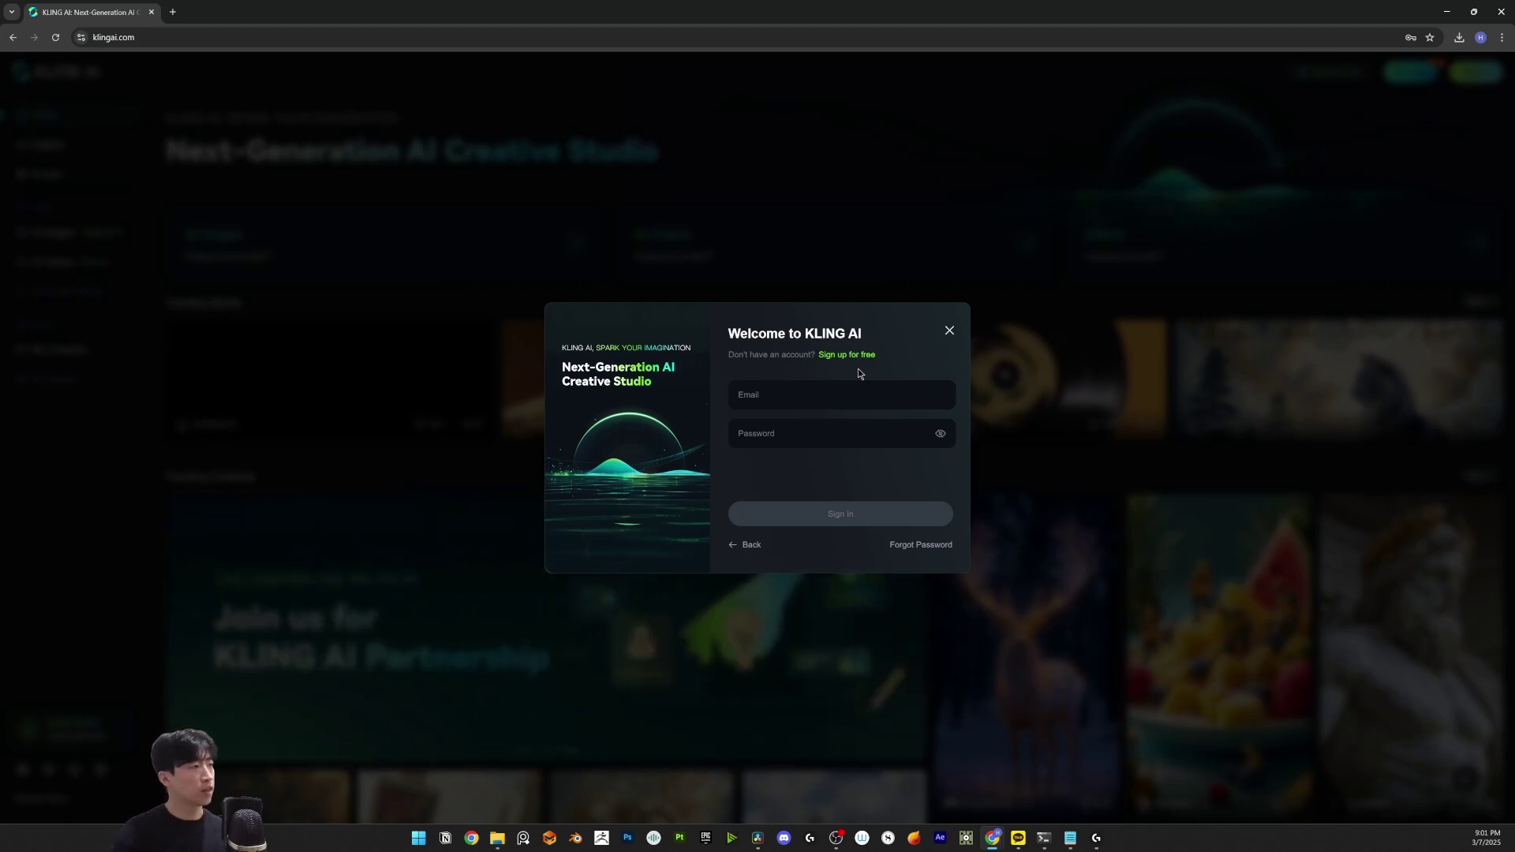
click(801, 395)
click(846, 444)
key(Return)
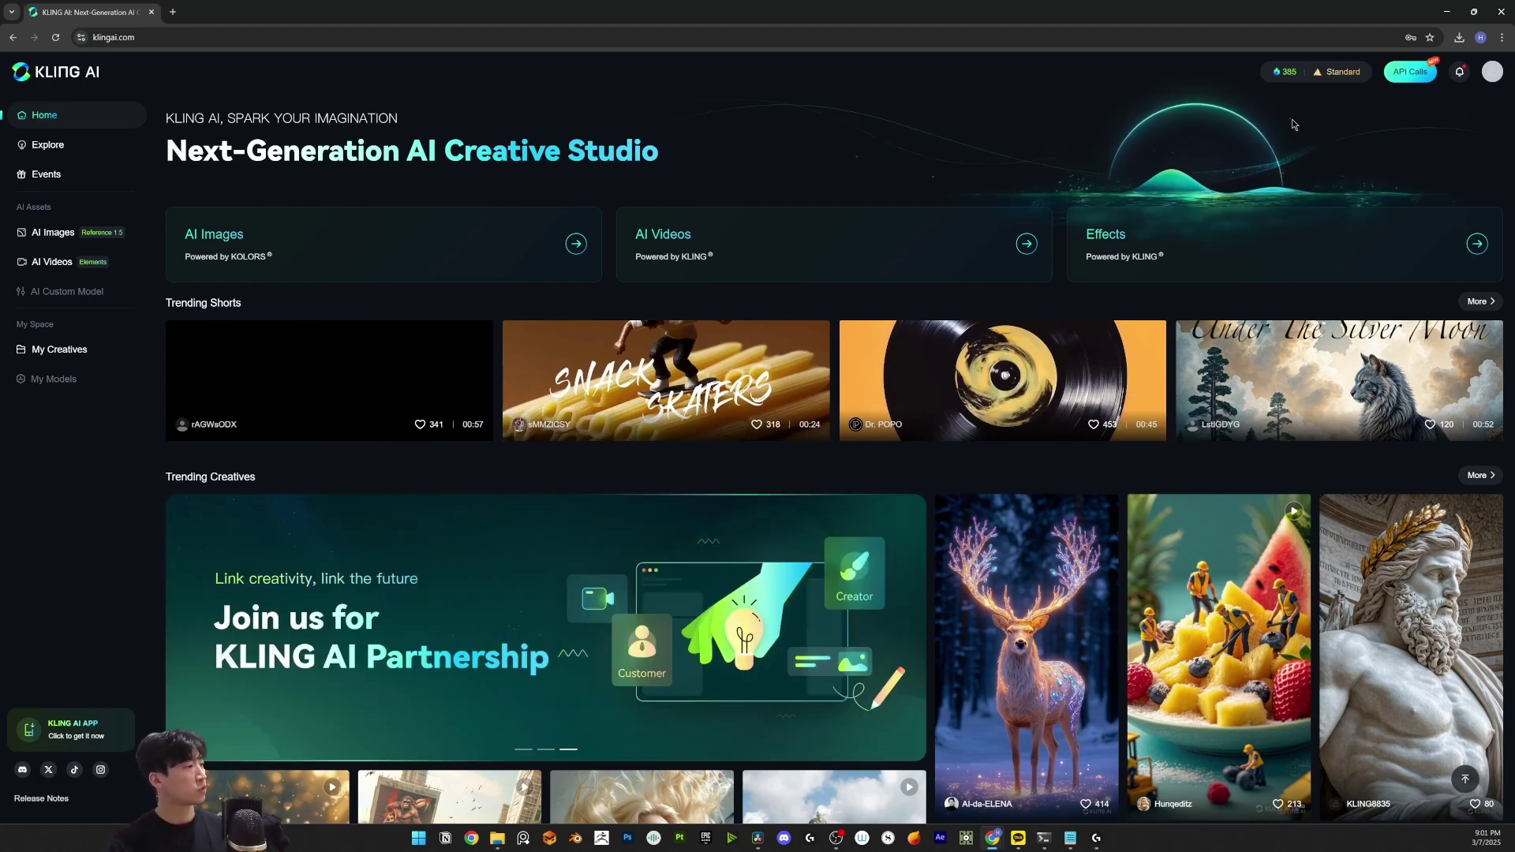
Step: Show monthly membership prices: Standard $6.99, Pro $25.99, Premier $64.99
click(1337, 76)
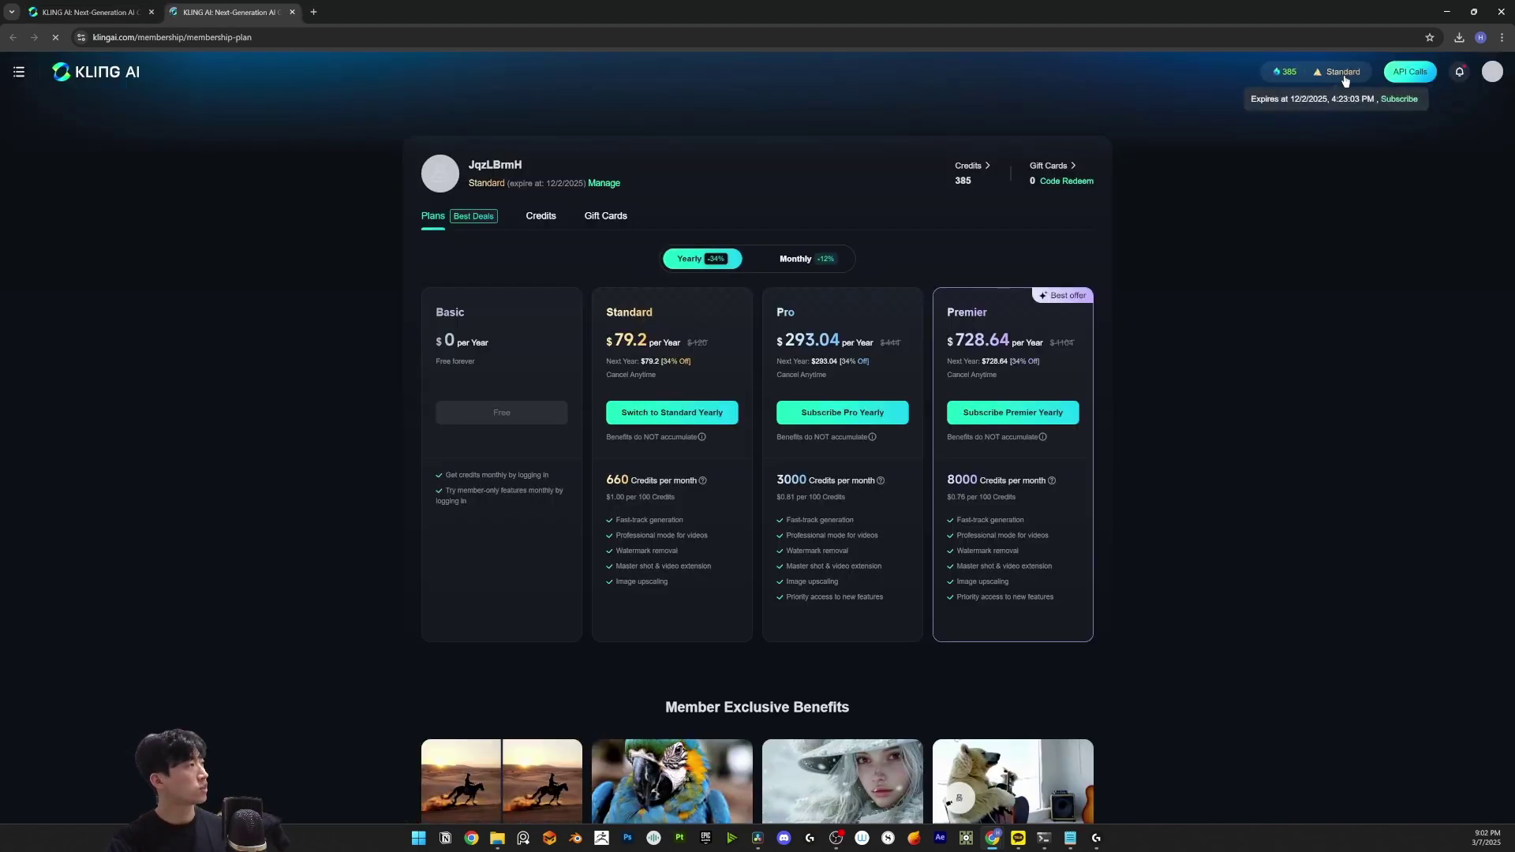
click(791, 260)
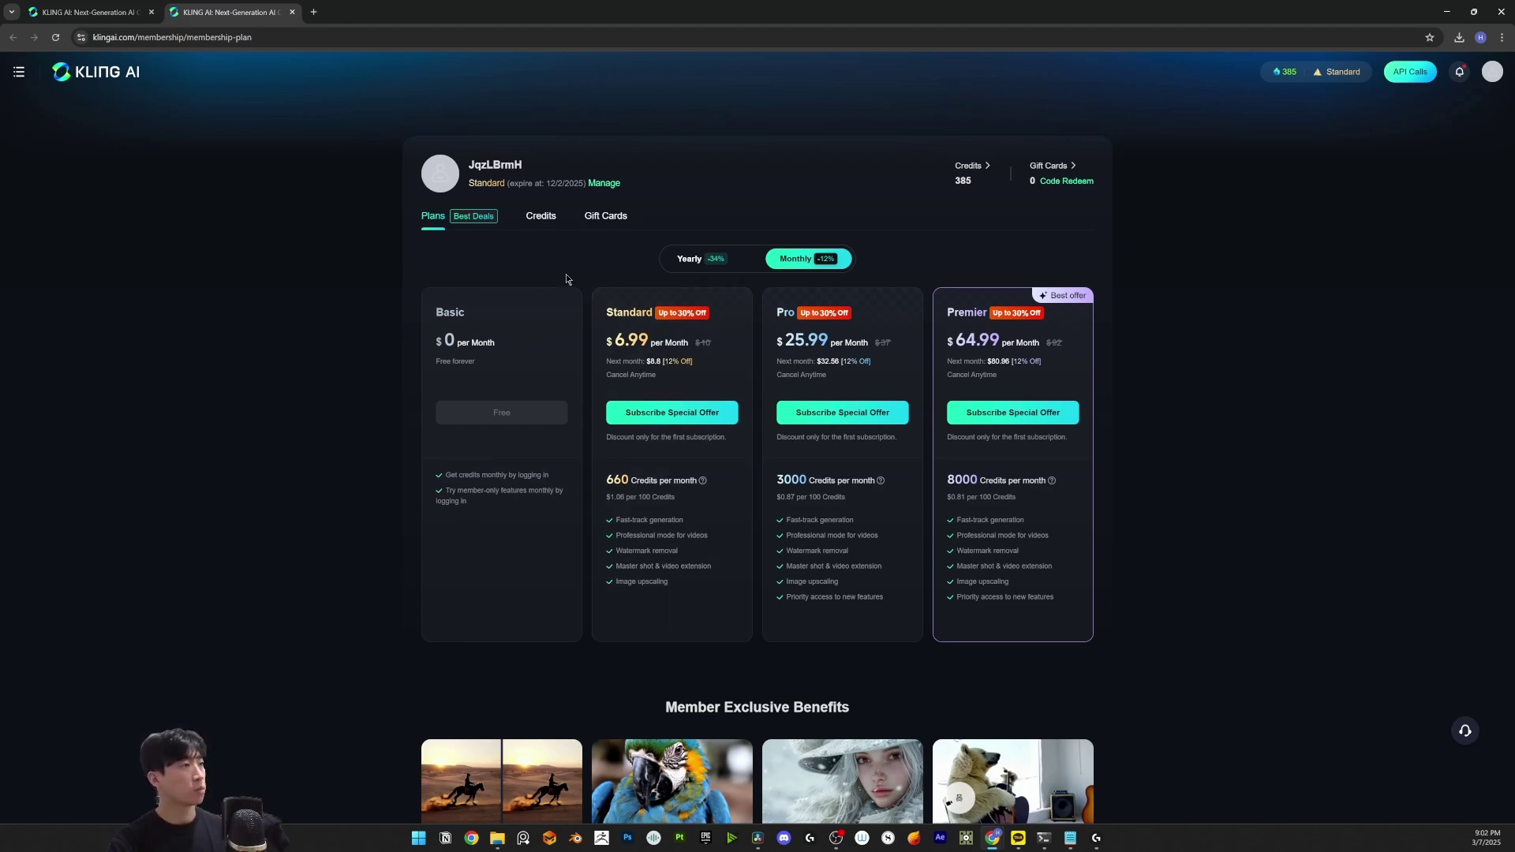
Step: From the home page, open AI Videos' Image to Video page with KLING 1.6 selected
click(136, 74)
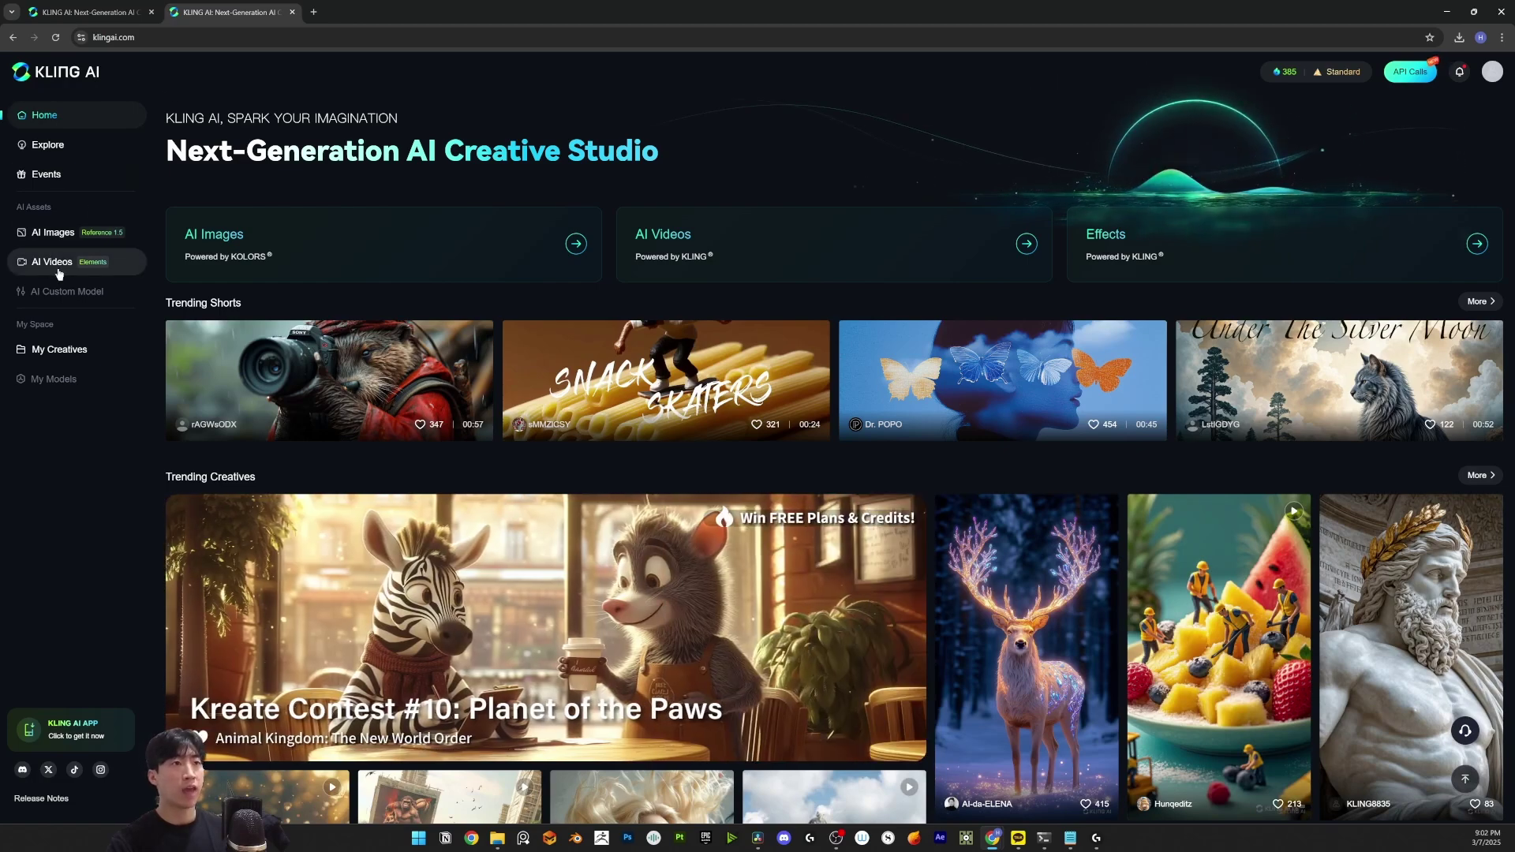
click(57, 262)
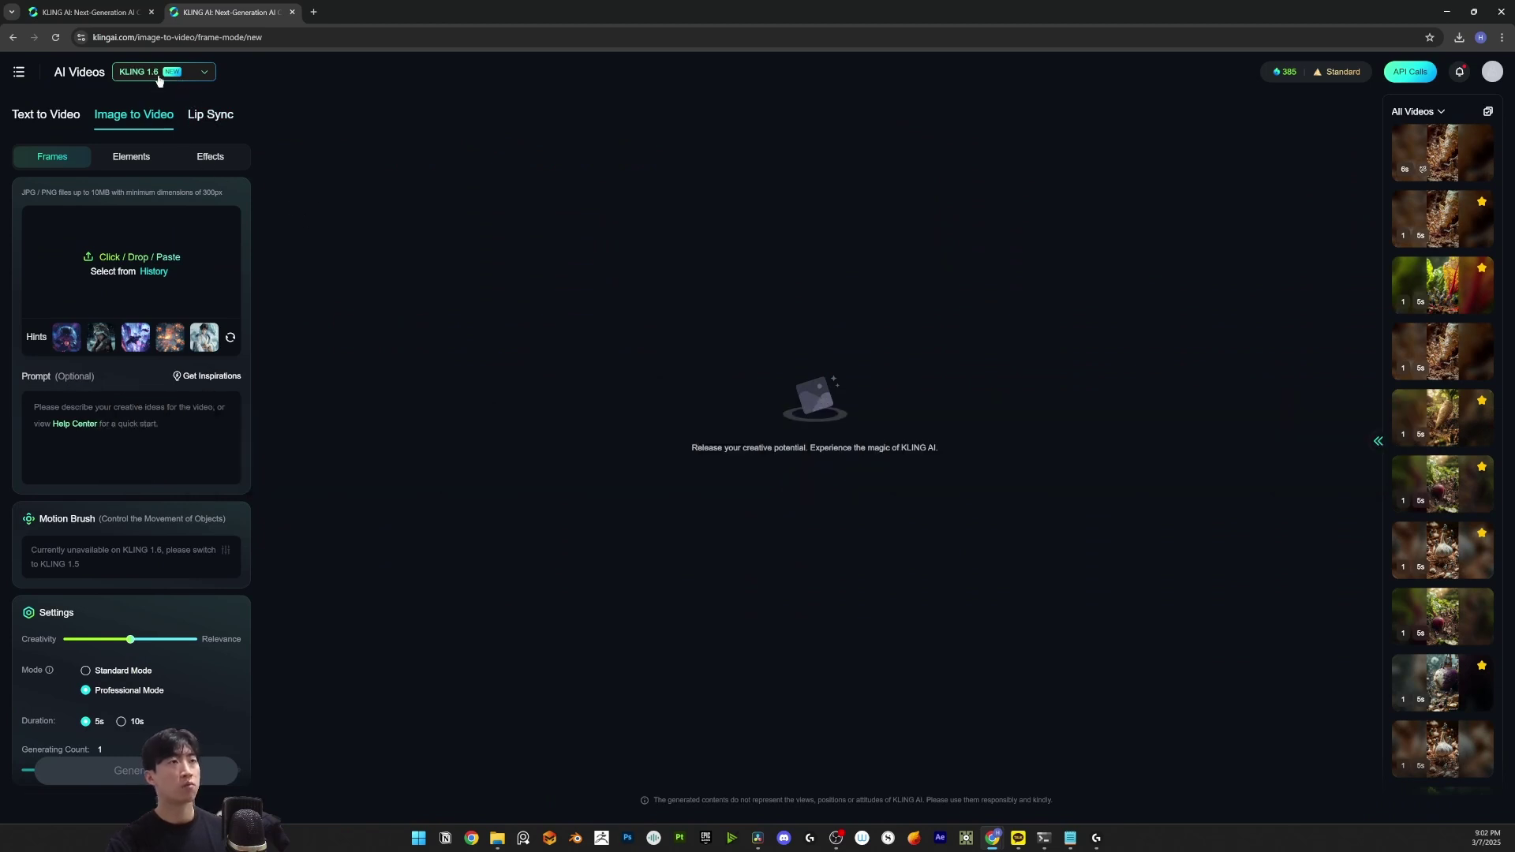
click(203, 73)
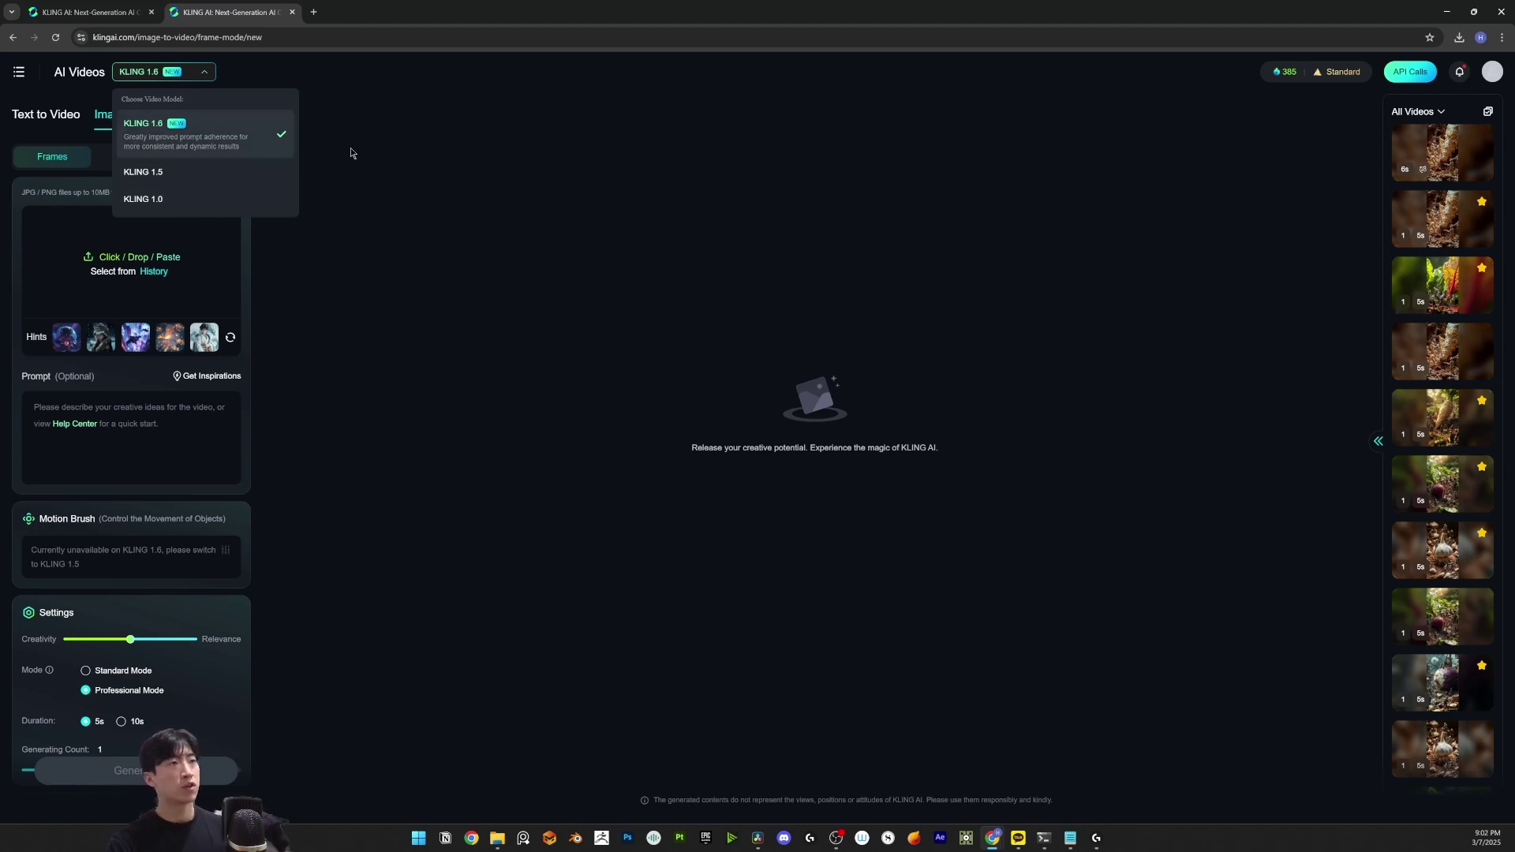
click(247, 141)
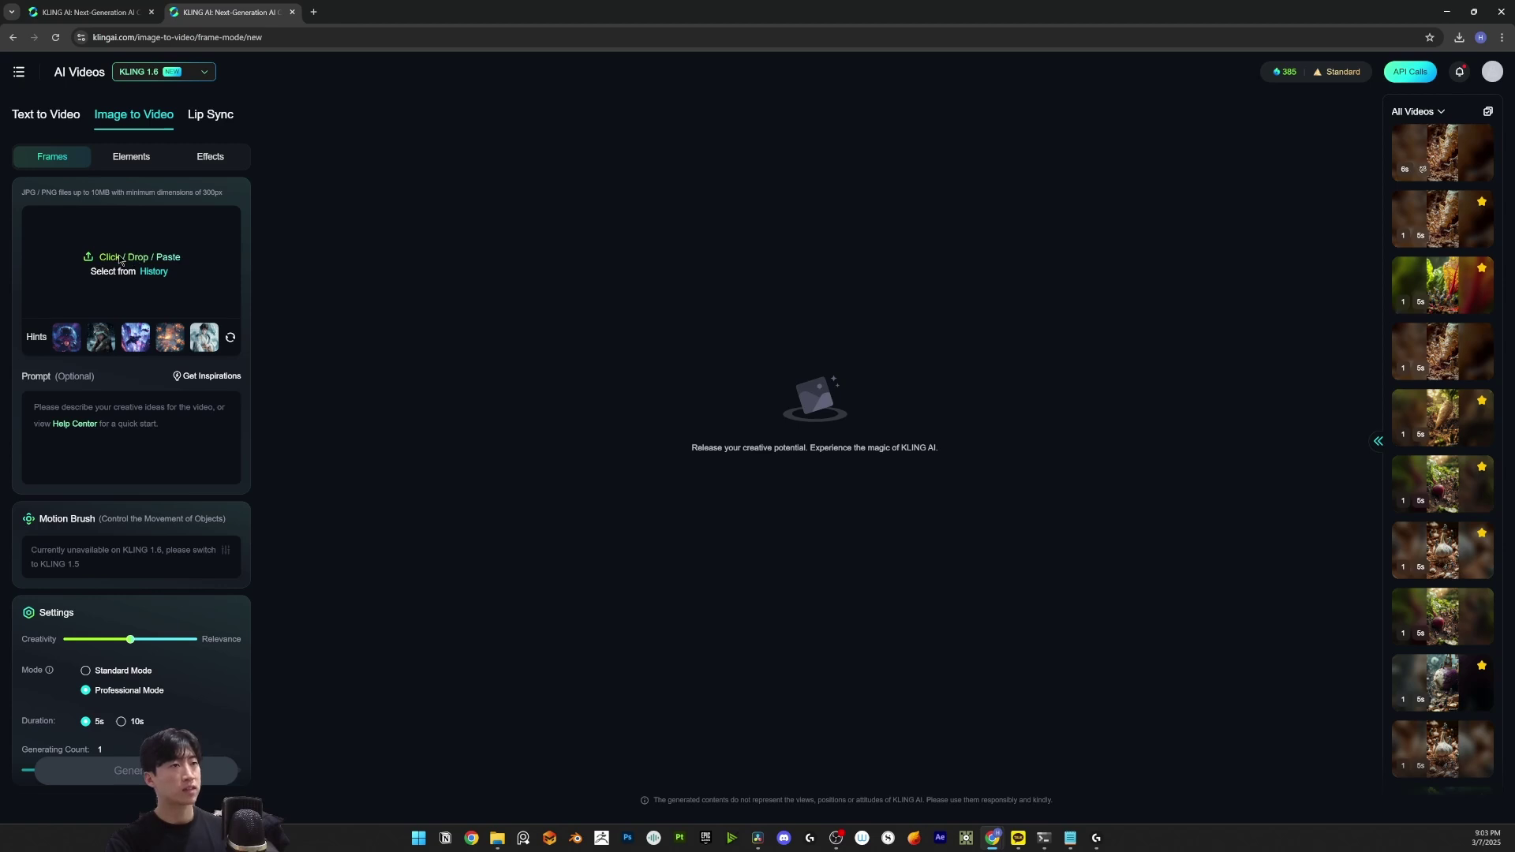
Step: Drag the earthy close-up image from File Explorer in as the start frame
click(120, 261)
click(641, 445)
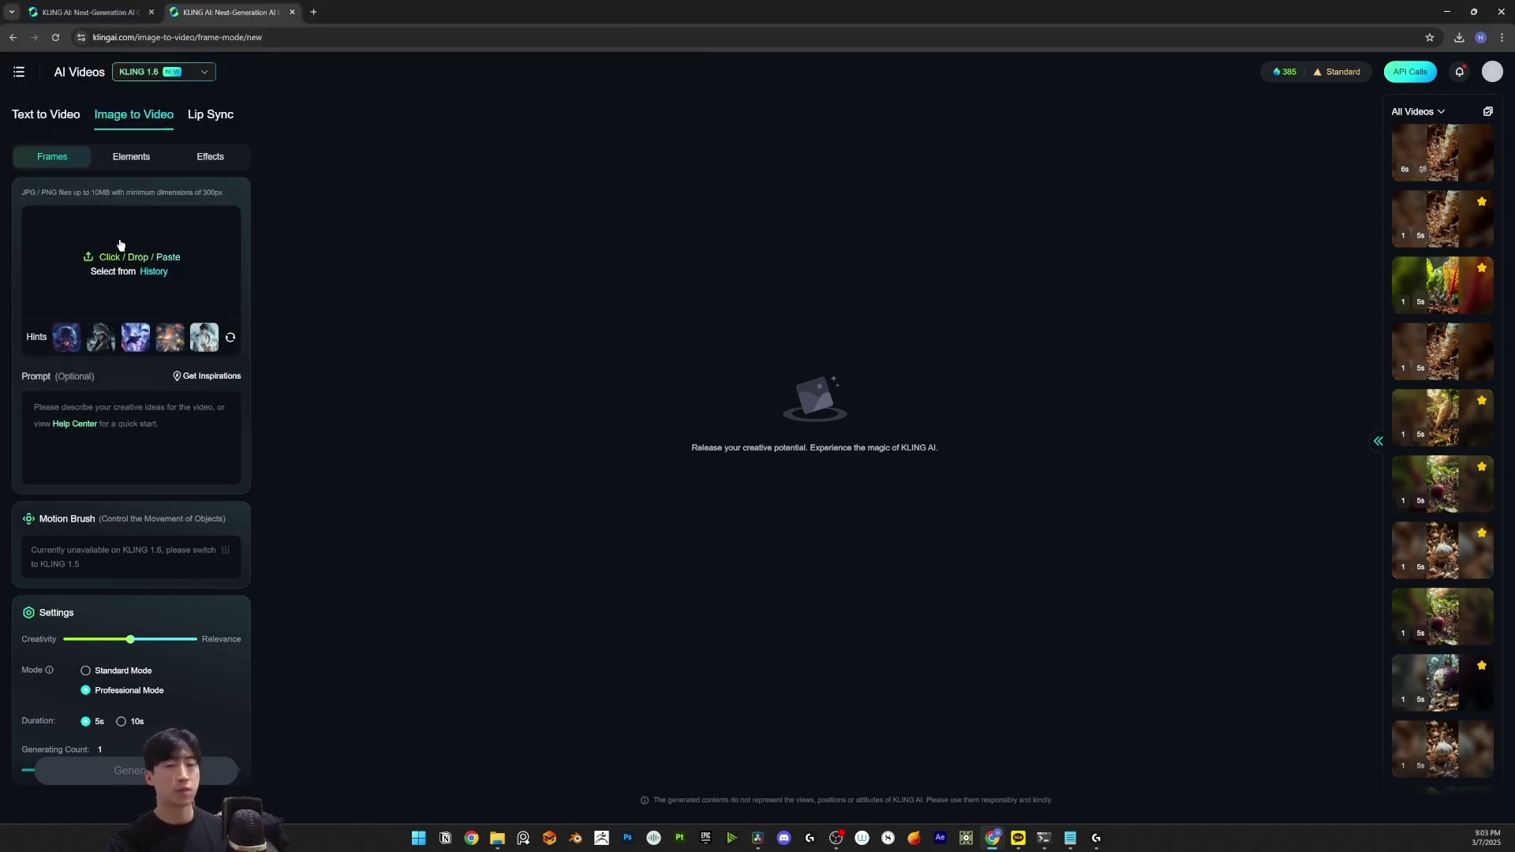
key(super+e)
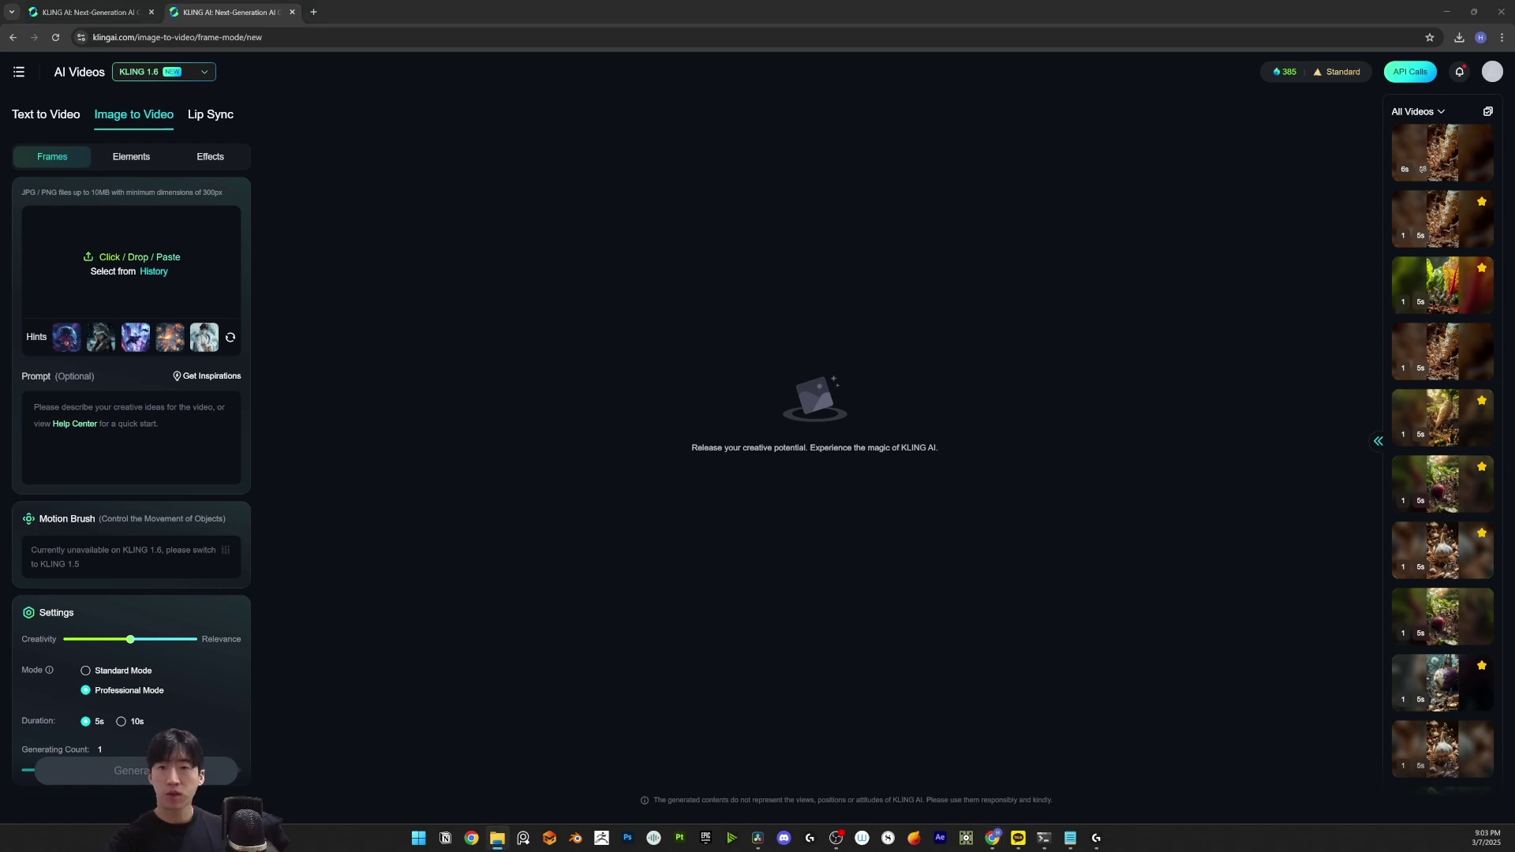
drag(162, 93, 110, 253)
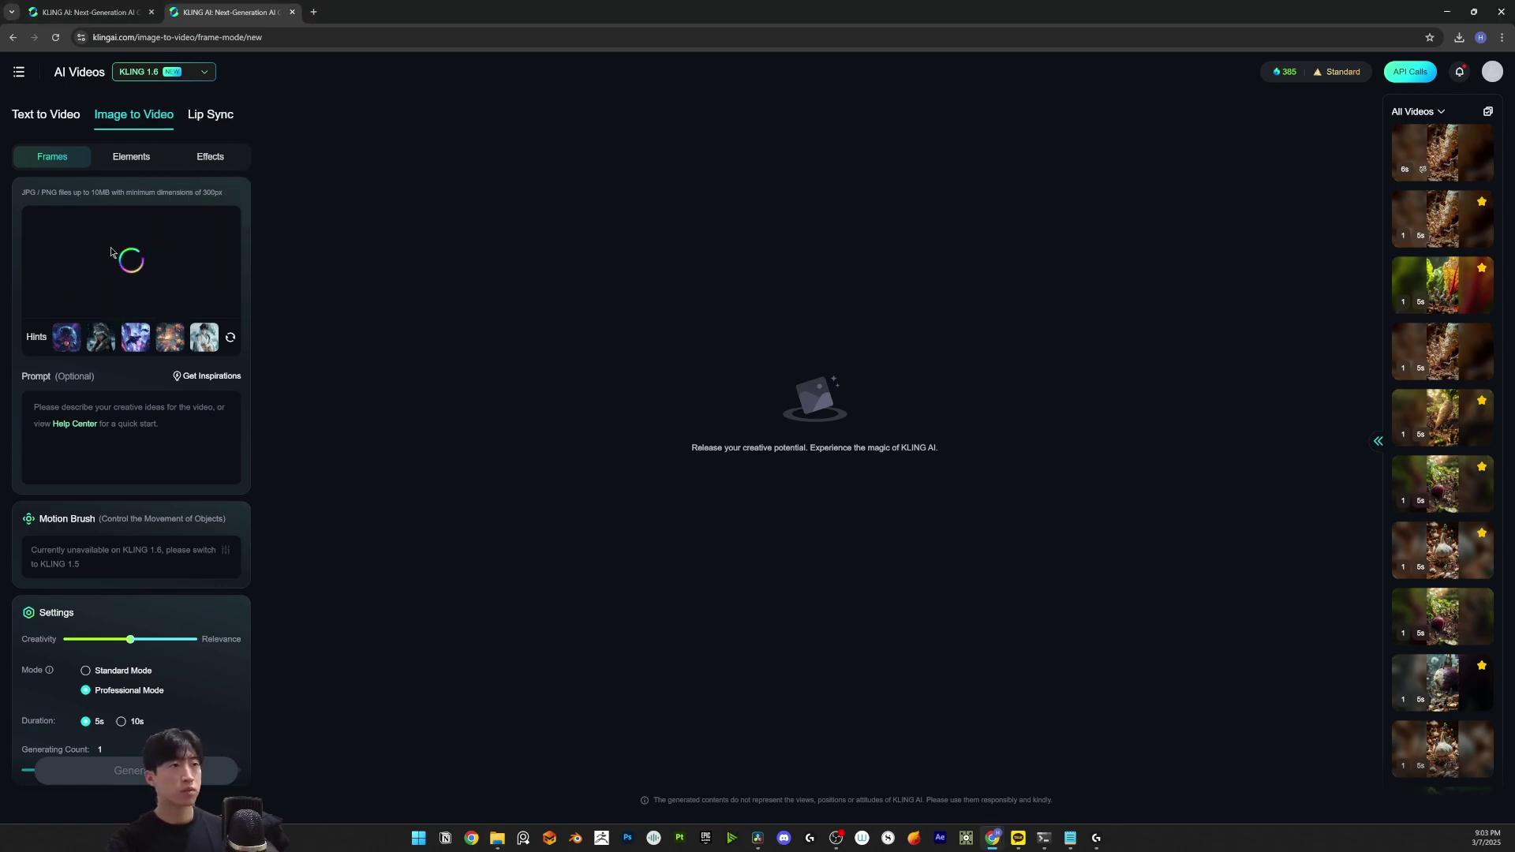
click(182, 463)
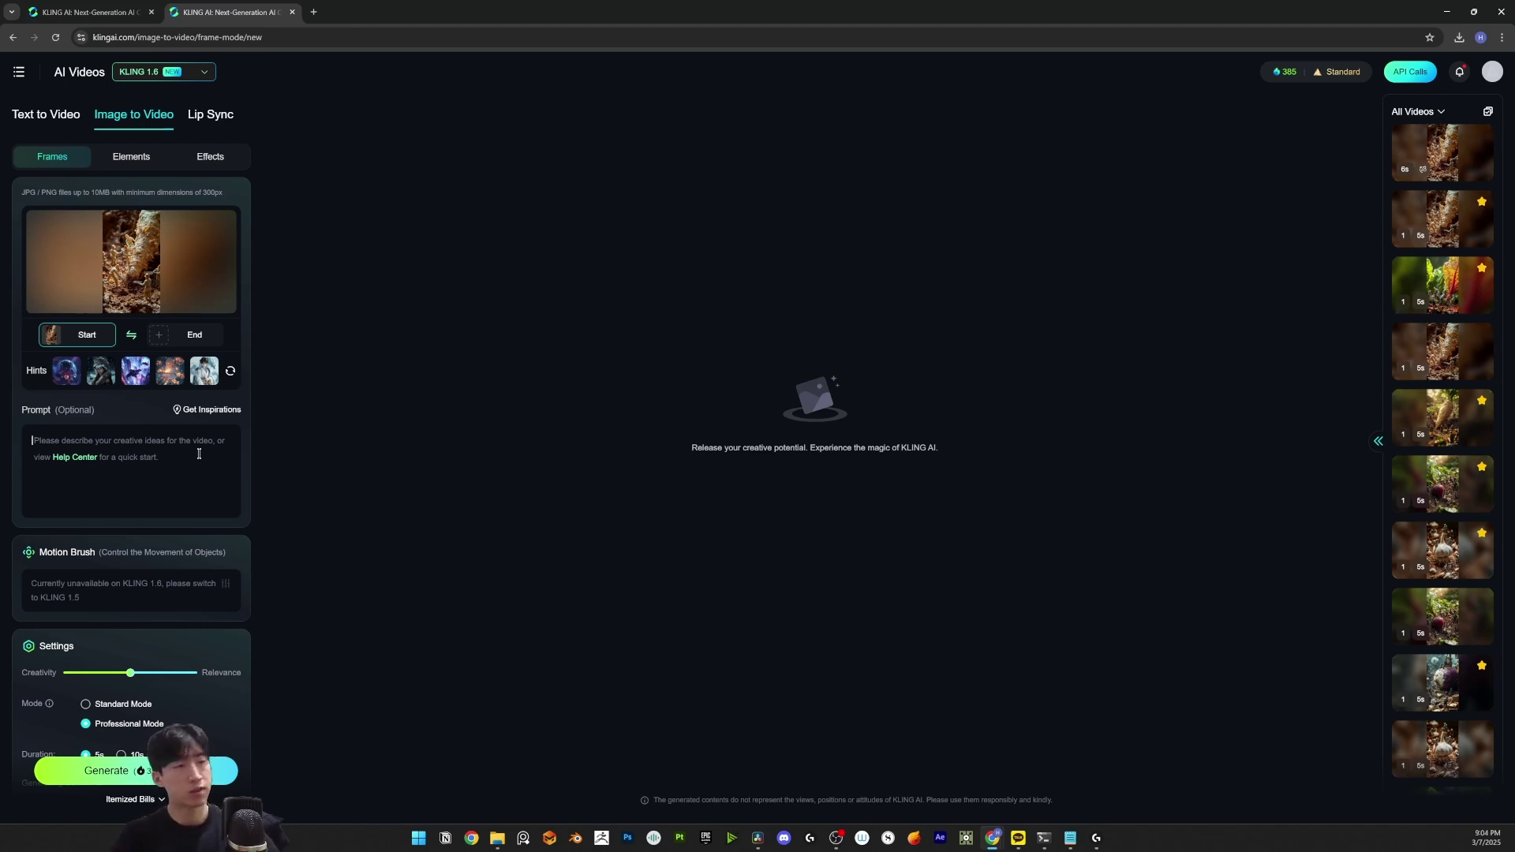
Step: Write the prompt 'Camera rotates : Miniature workers harvesting a giant horseradish root, natural movement, smooth motion'
text(Miniature workers harvesting a)
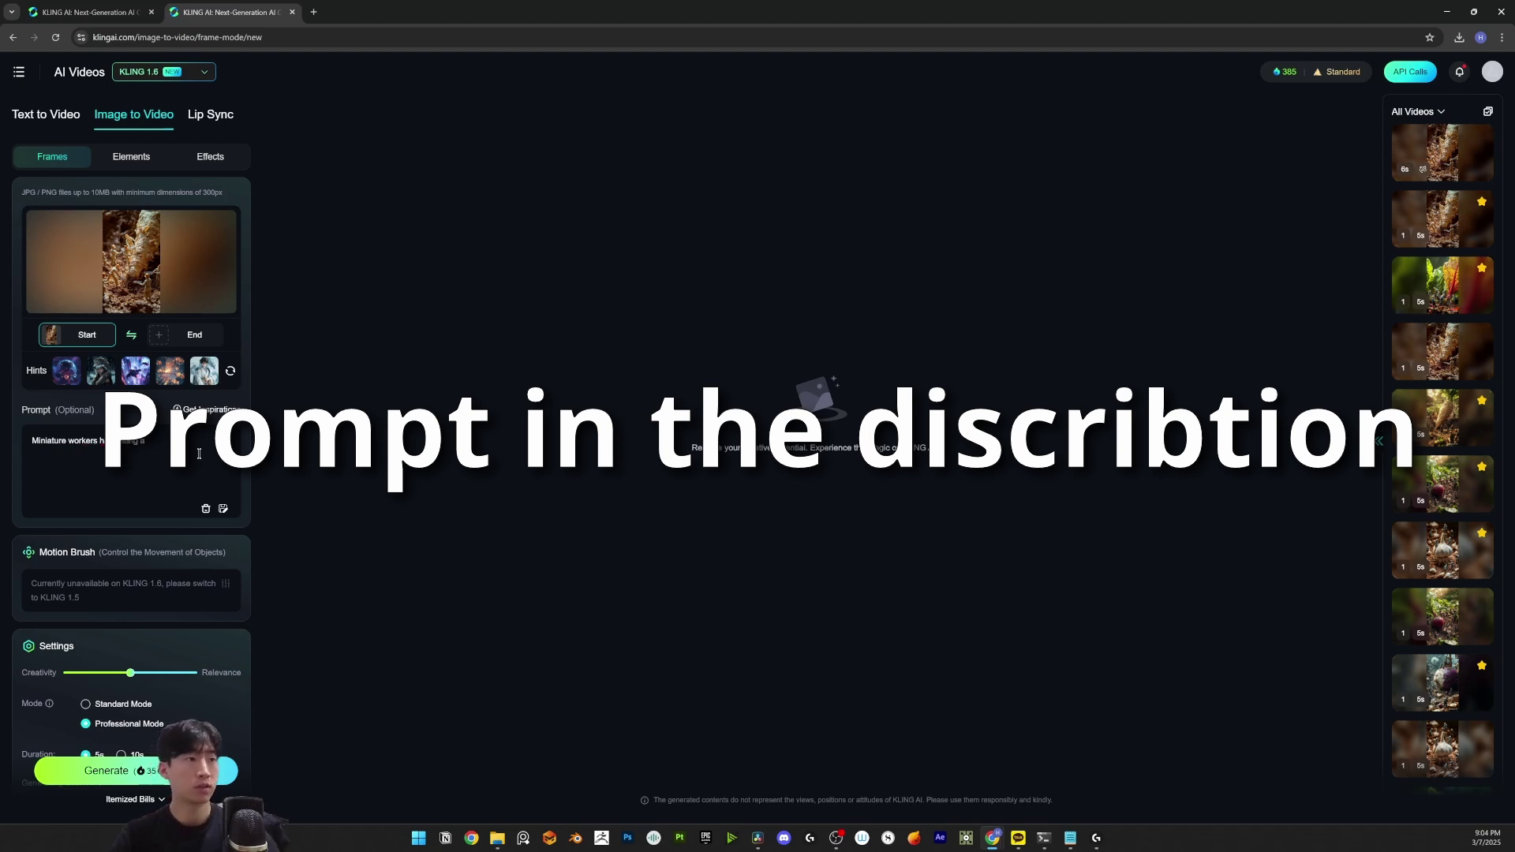
text(giant horserad)
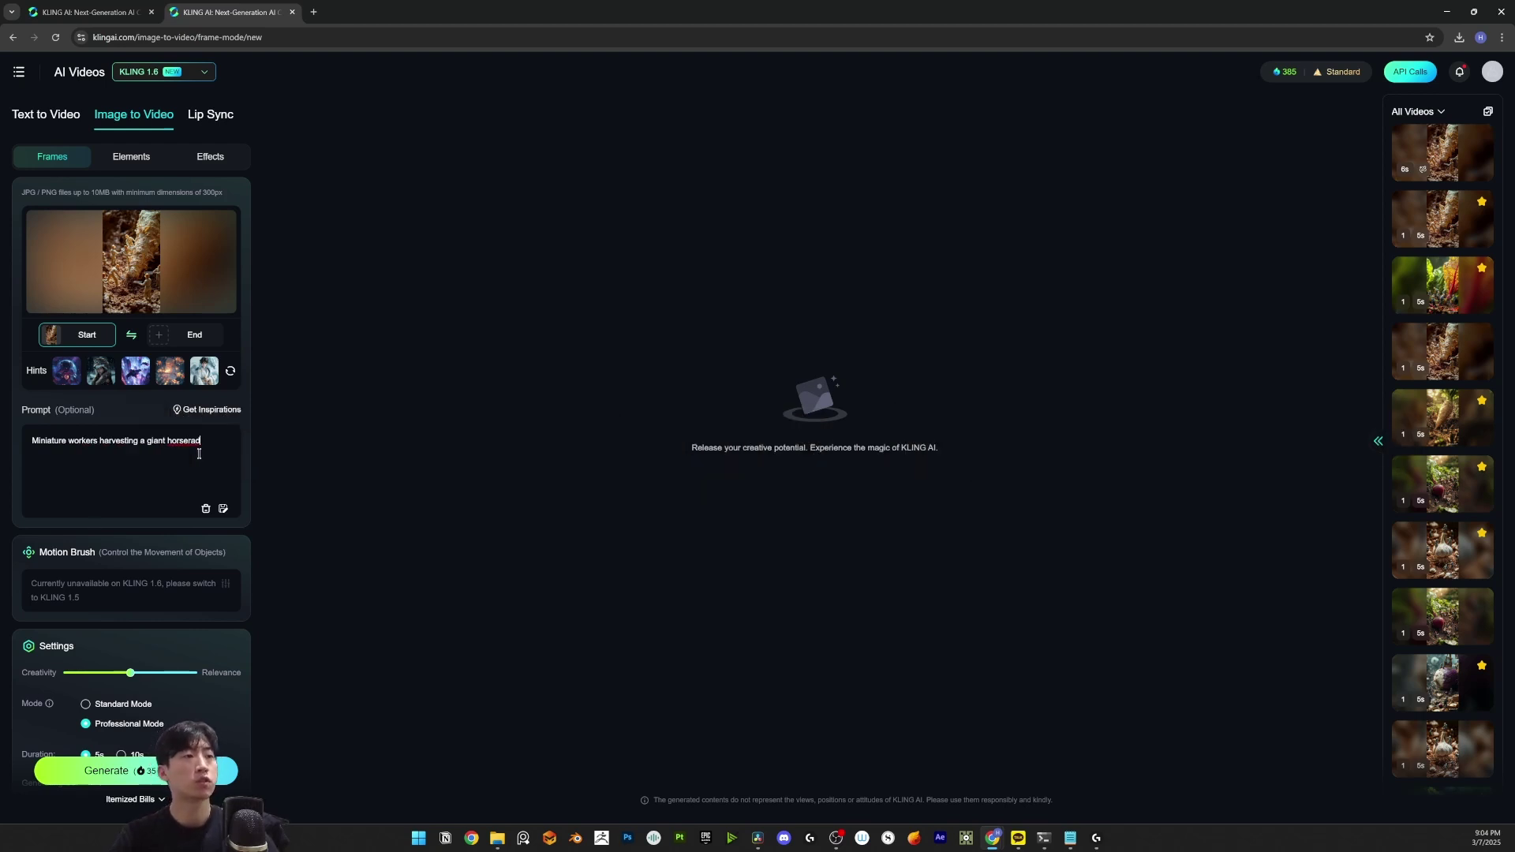
text(,)
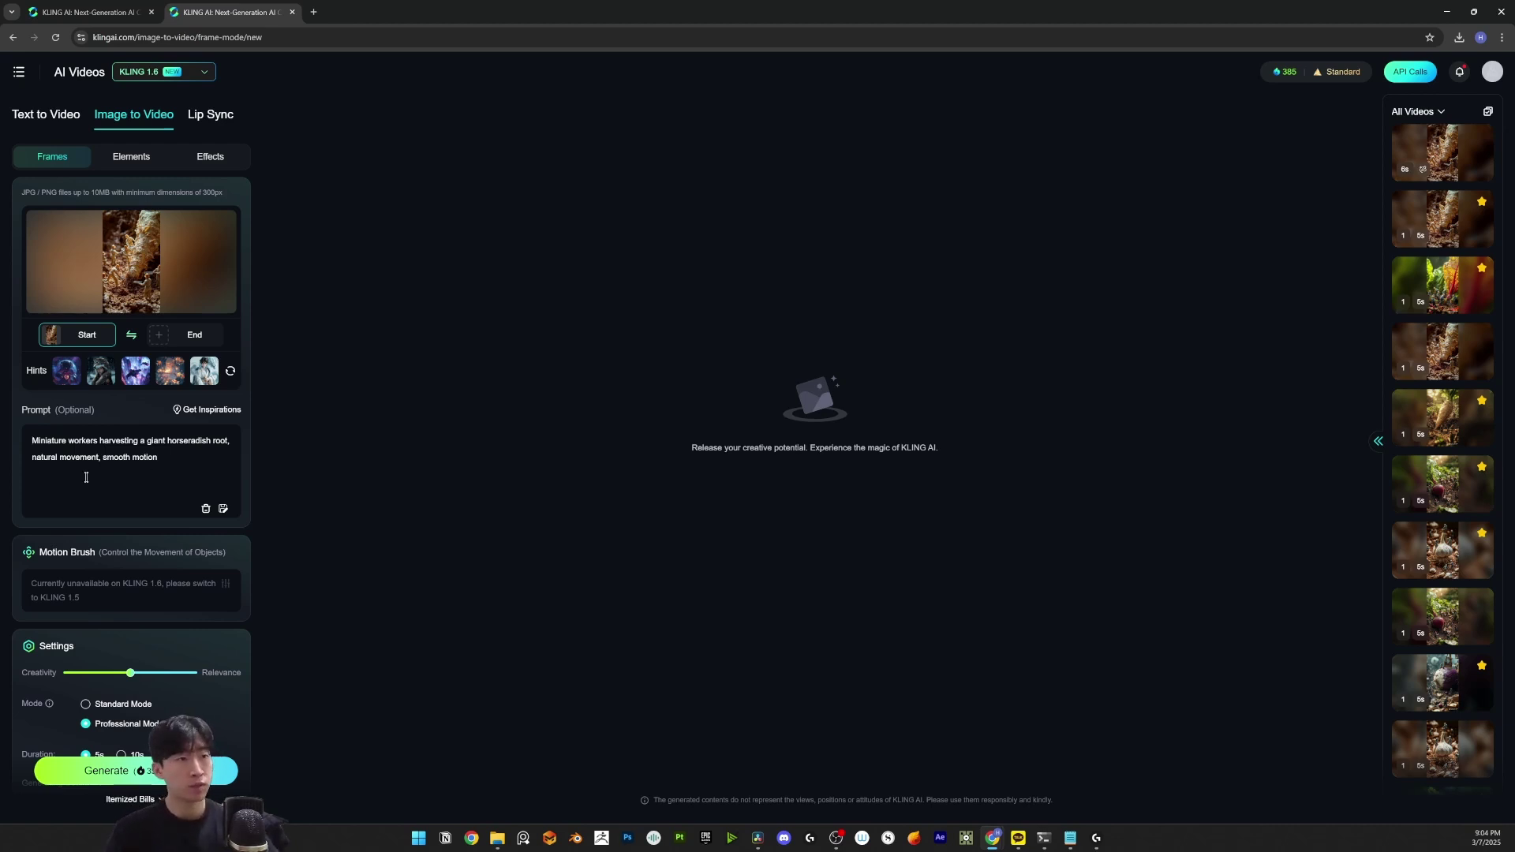
text(Ca)
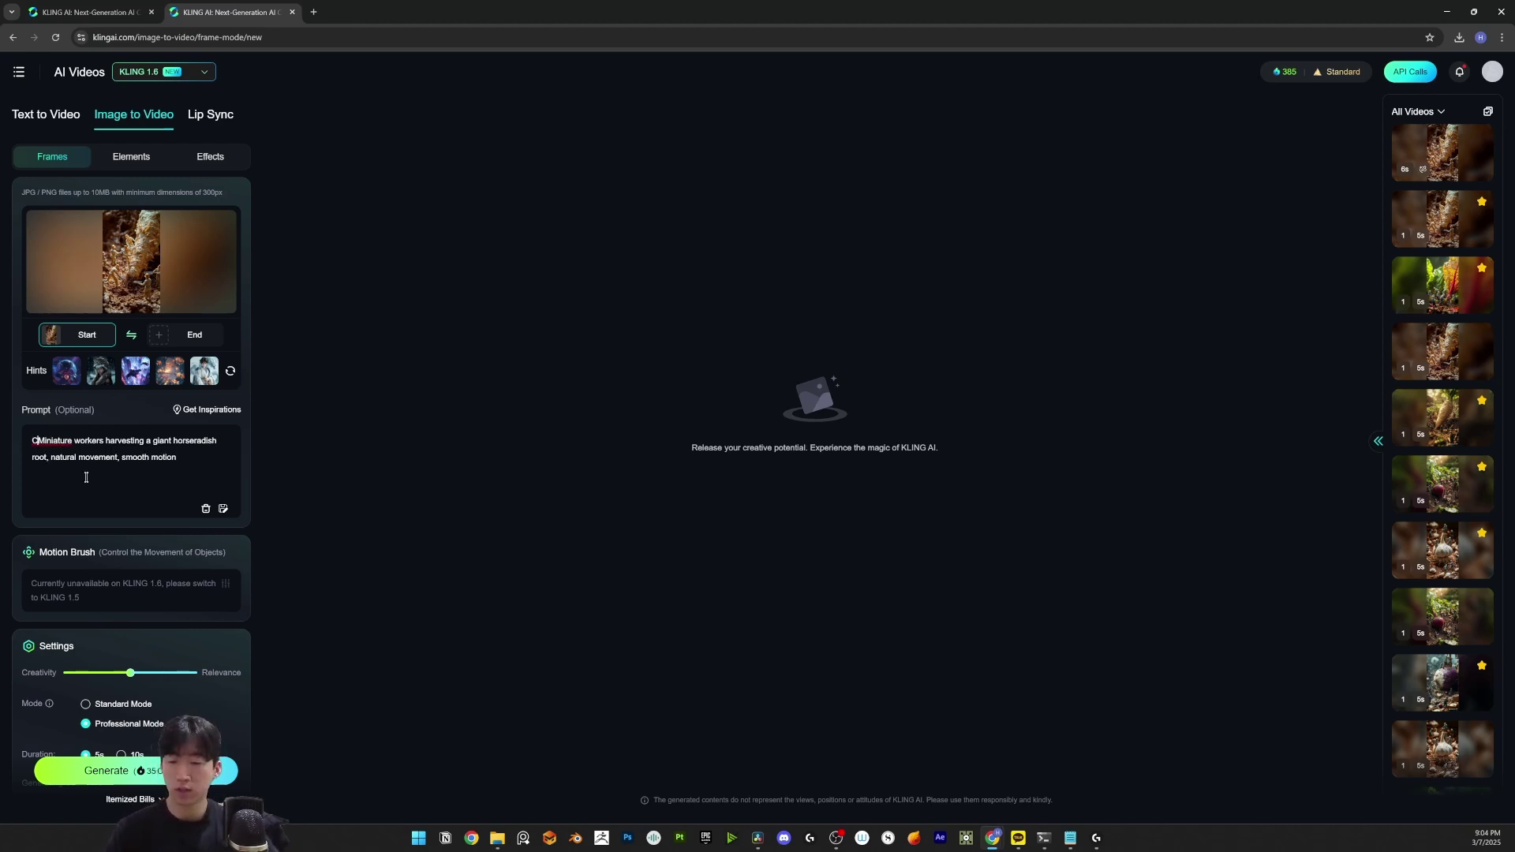
text(mera rotates)
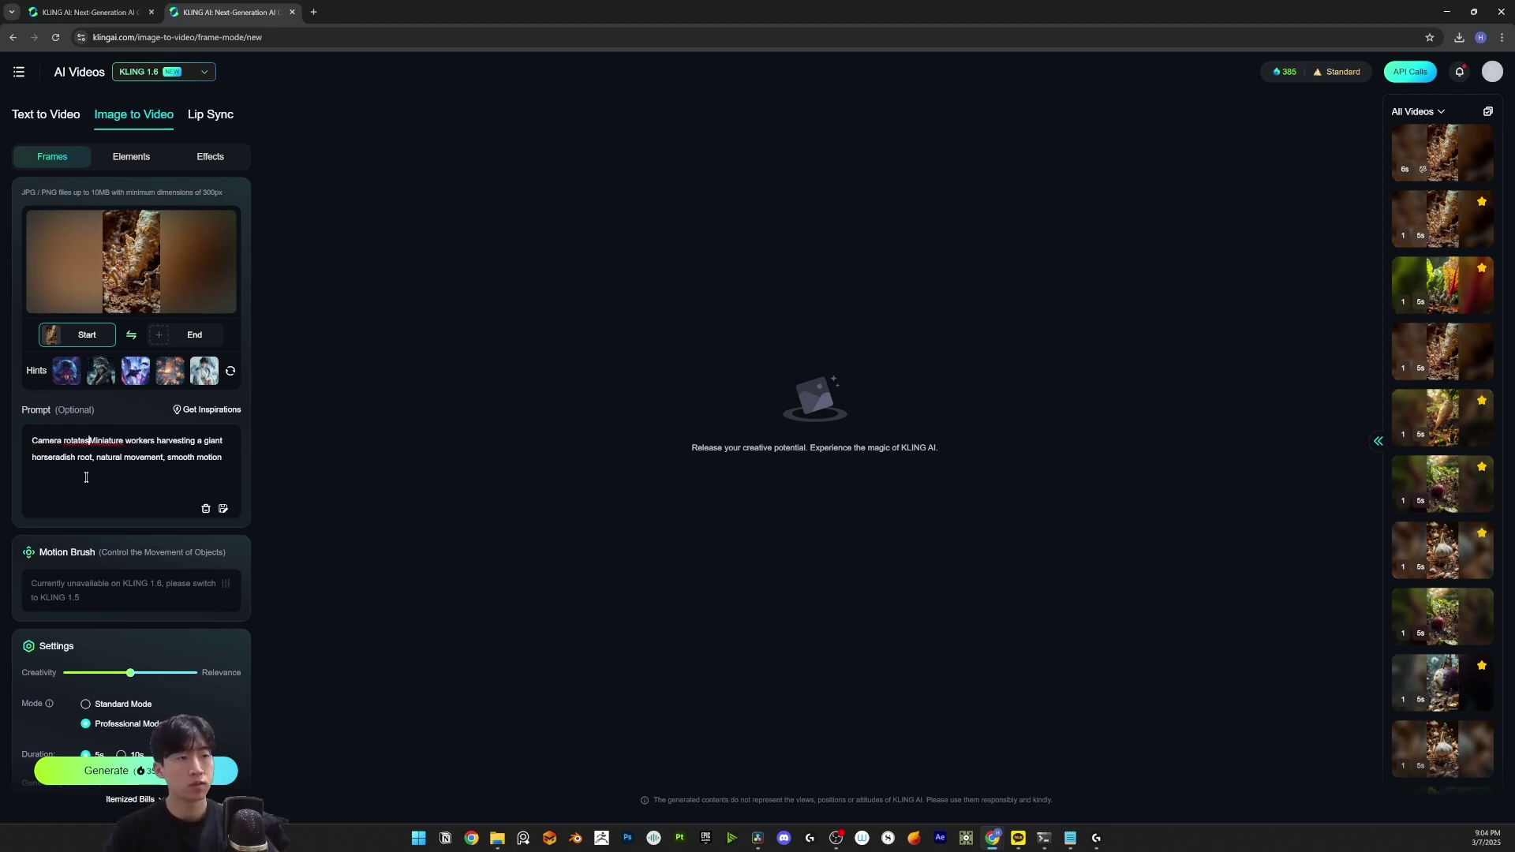
text( :)
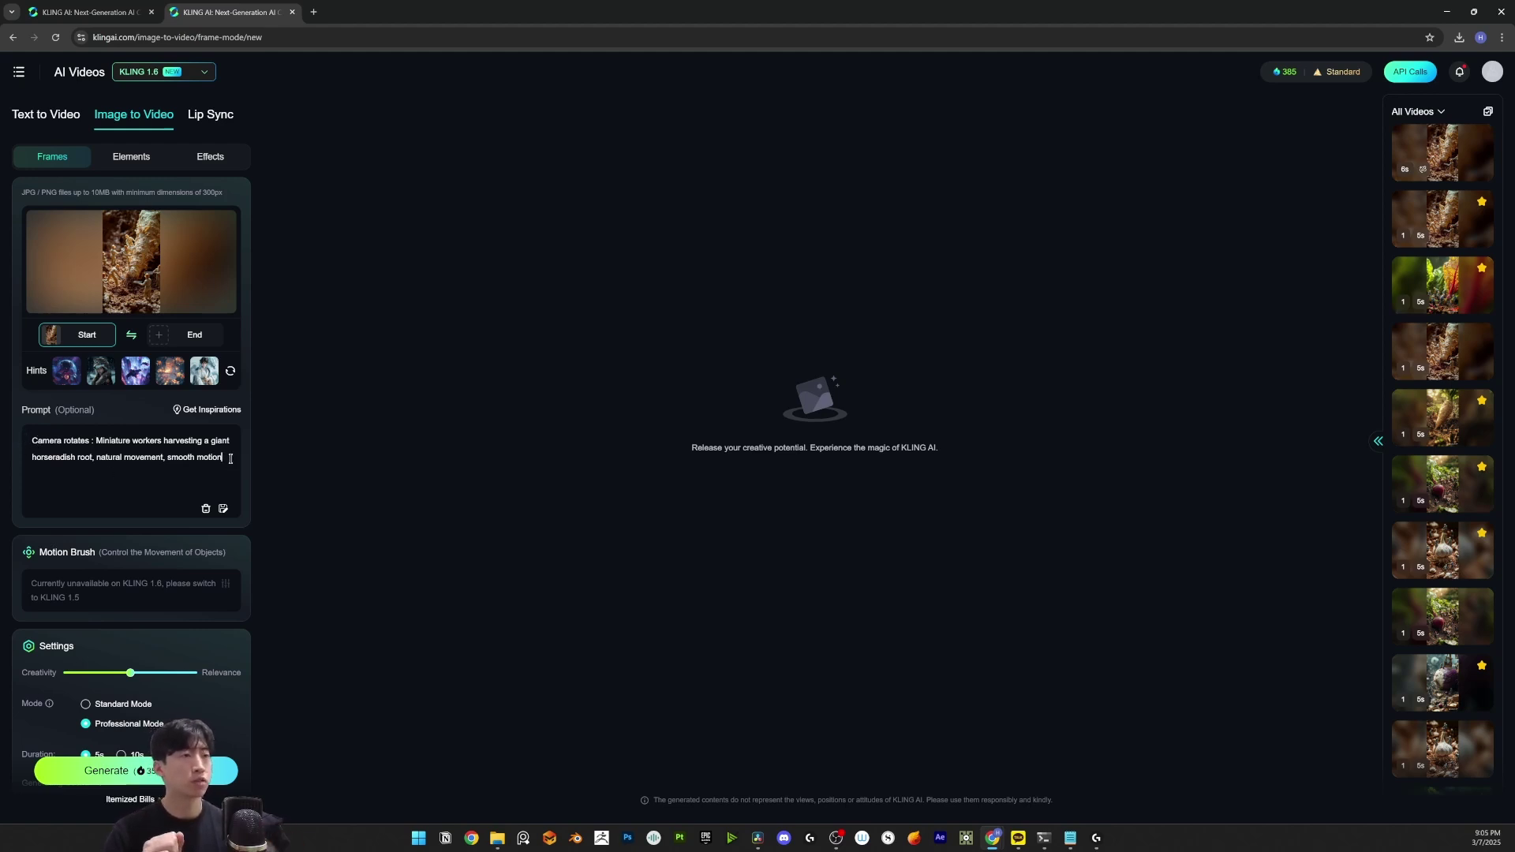
Step: Raise creativity to 0.5 and keep Professional Mode after trying Standard
scroll(197, 505, down, 3)
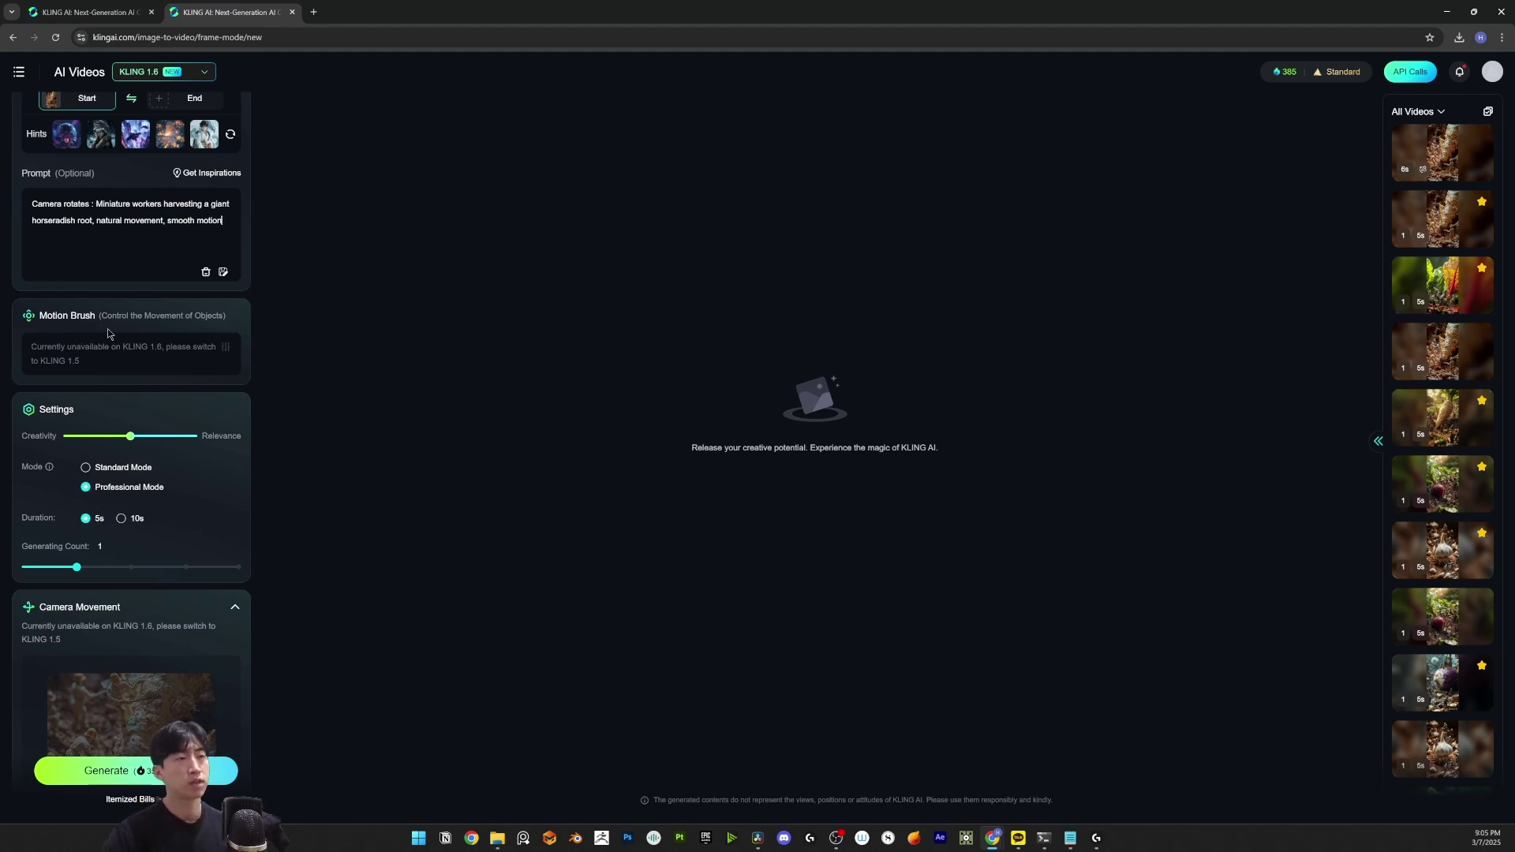
scroll(212, 419, down, 2)
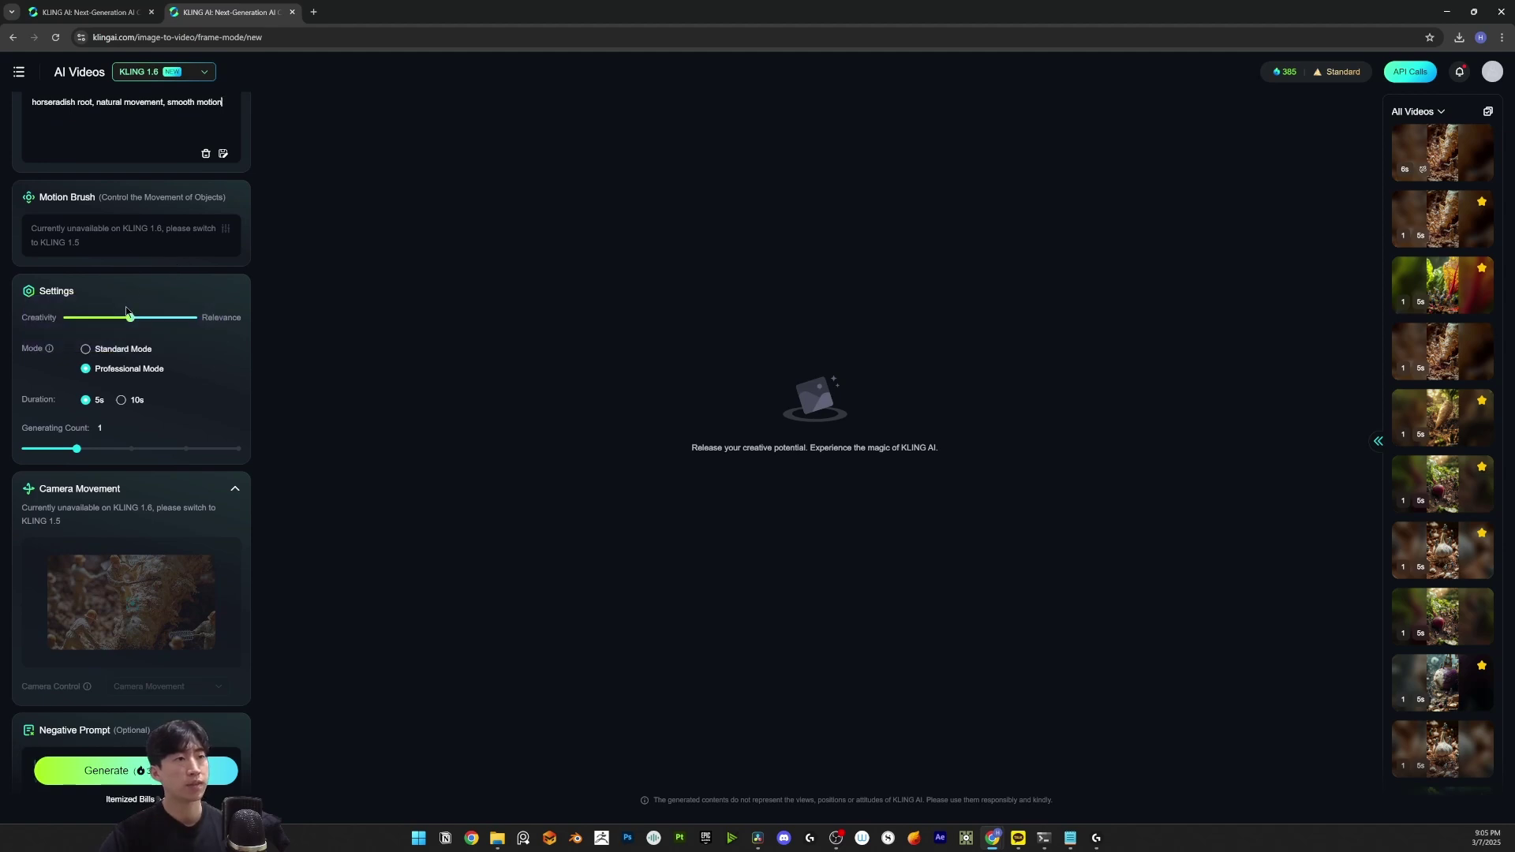
mouse_move(125, 319)
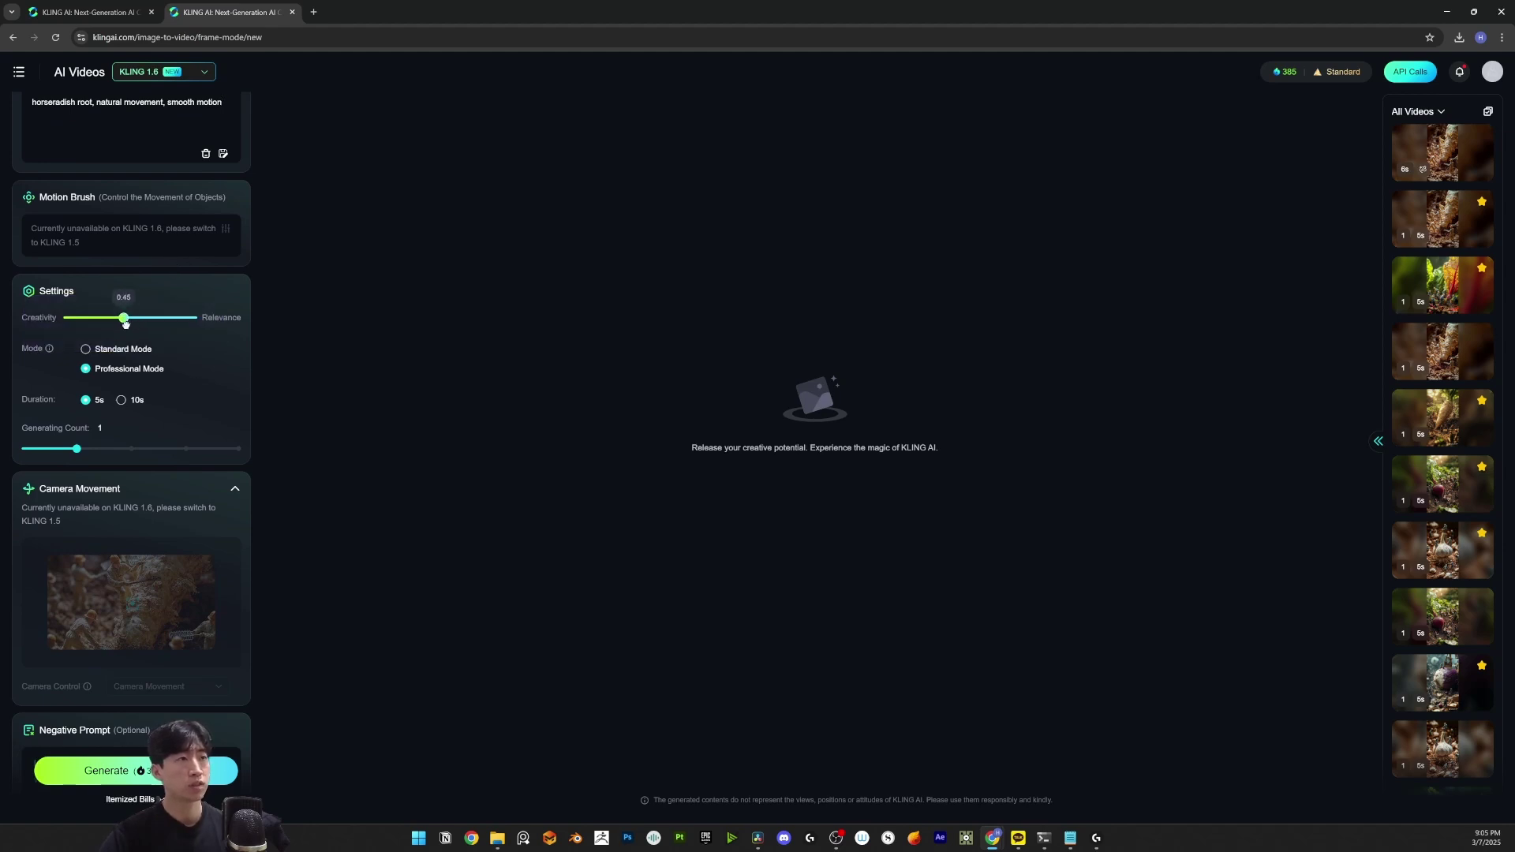
mouse_move(125, 323)
mouse_down()
mouse_move(75, 324)
mouse_move(186, 323)
mouse_move(133, 321)
mouse_up()
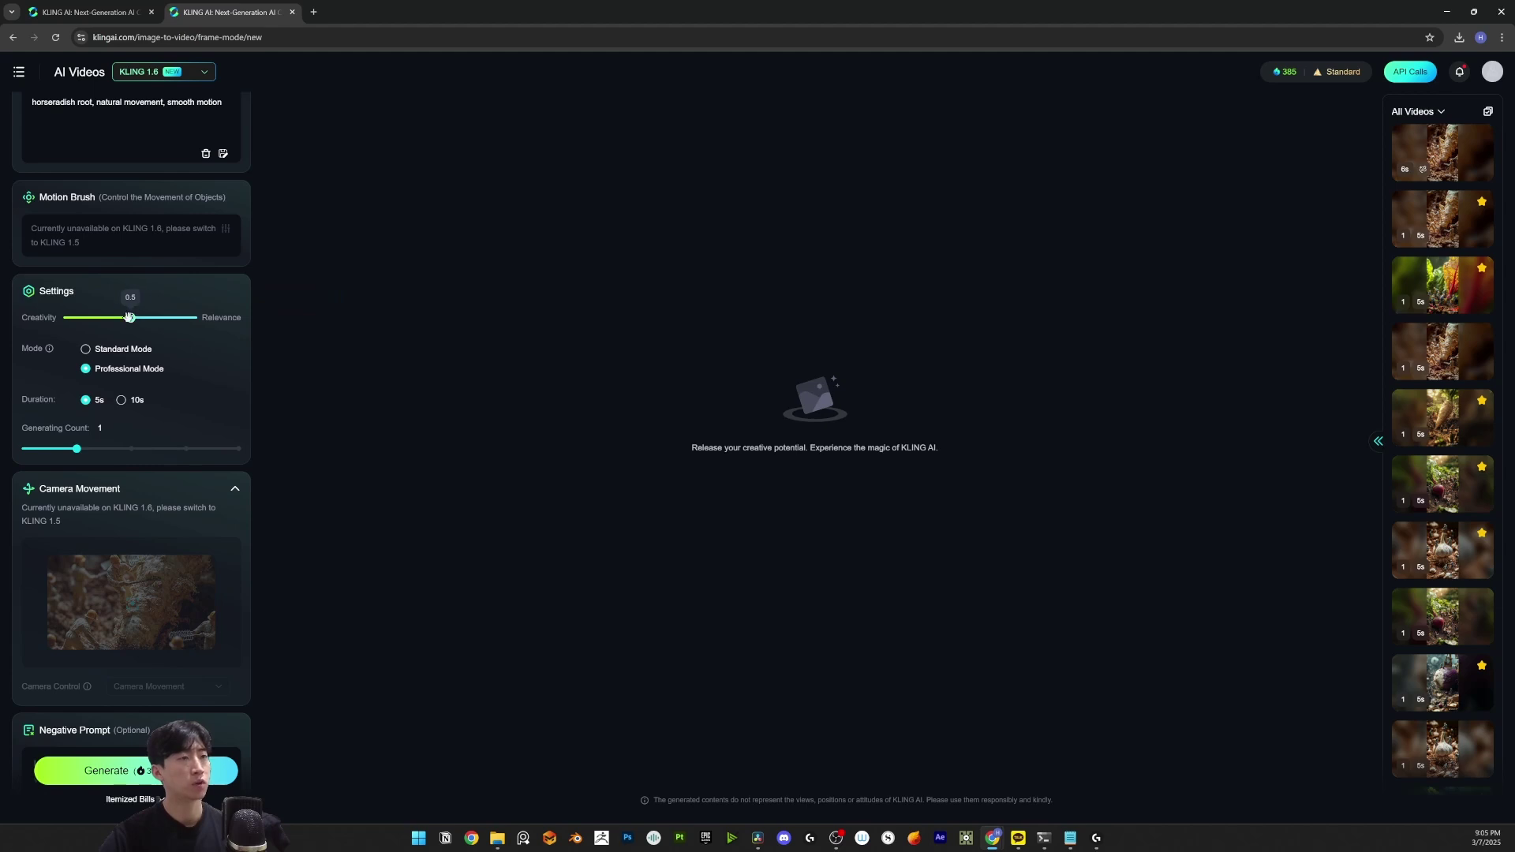
click(86, 349)
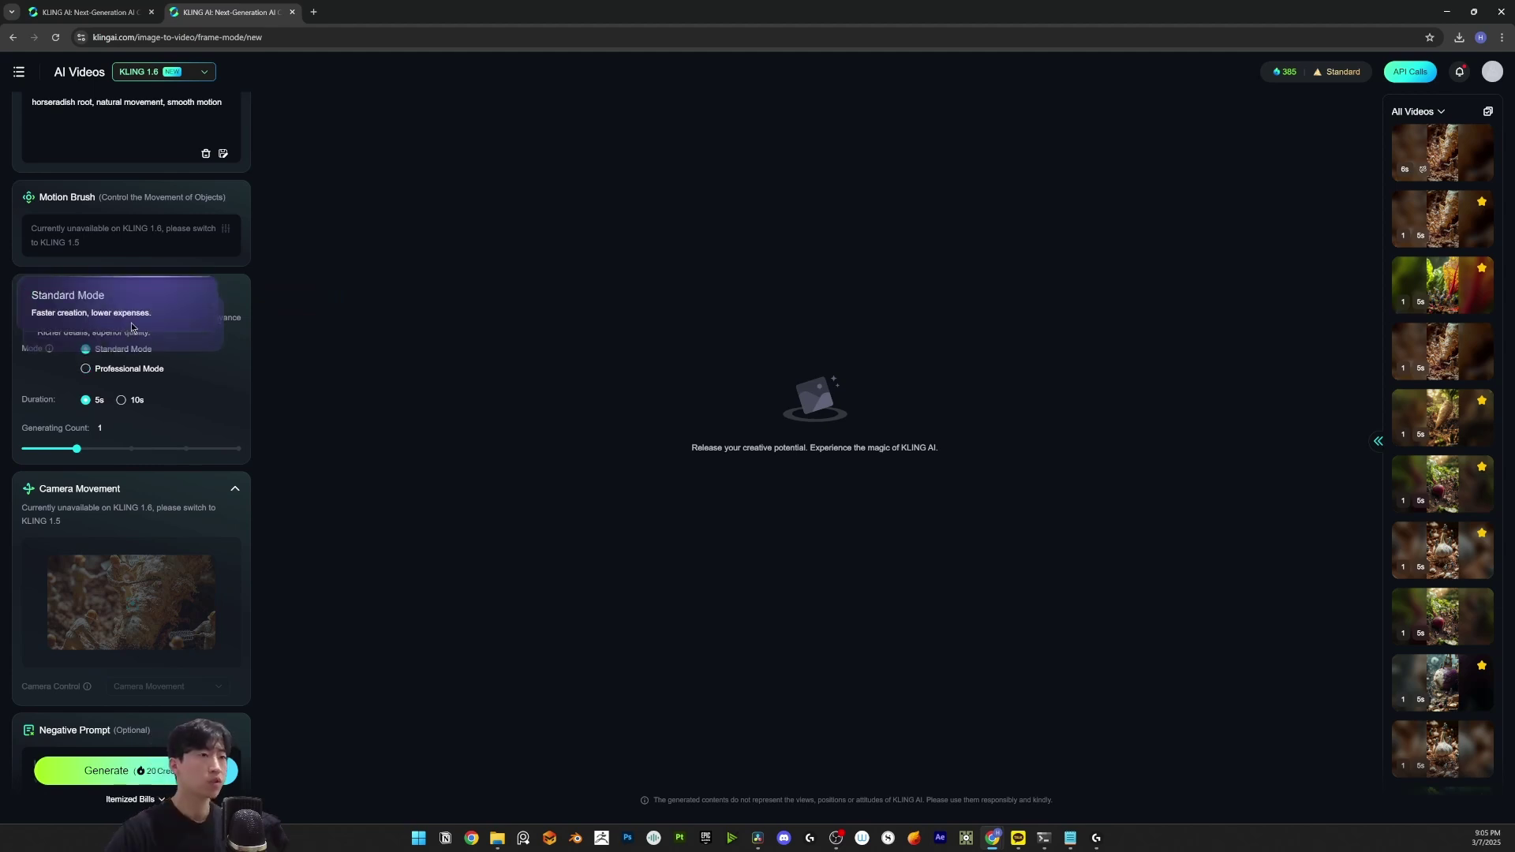
click(86, 349)
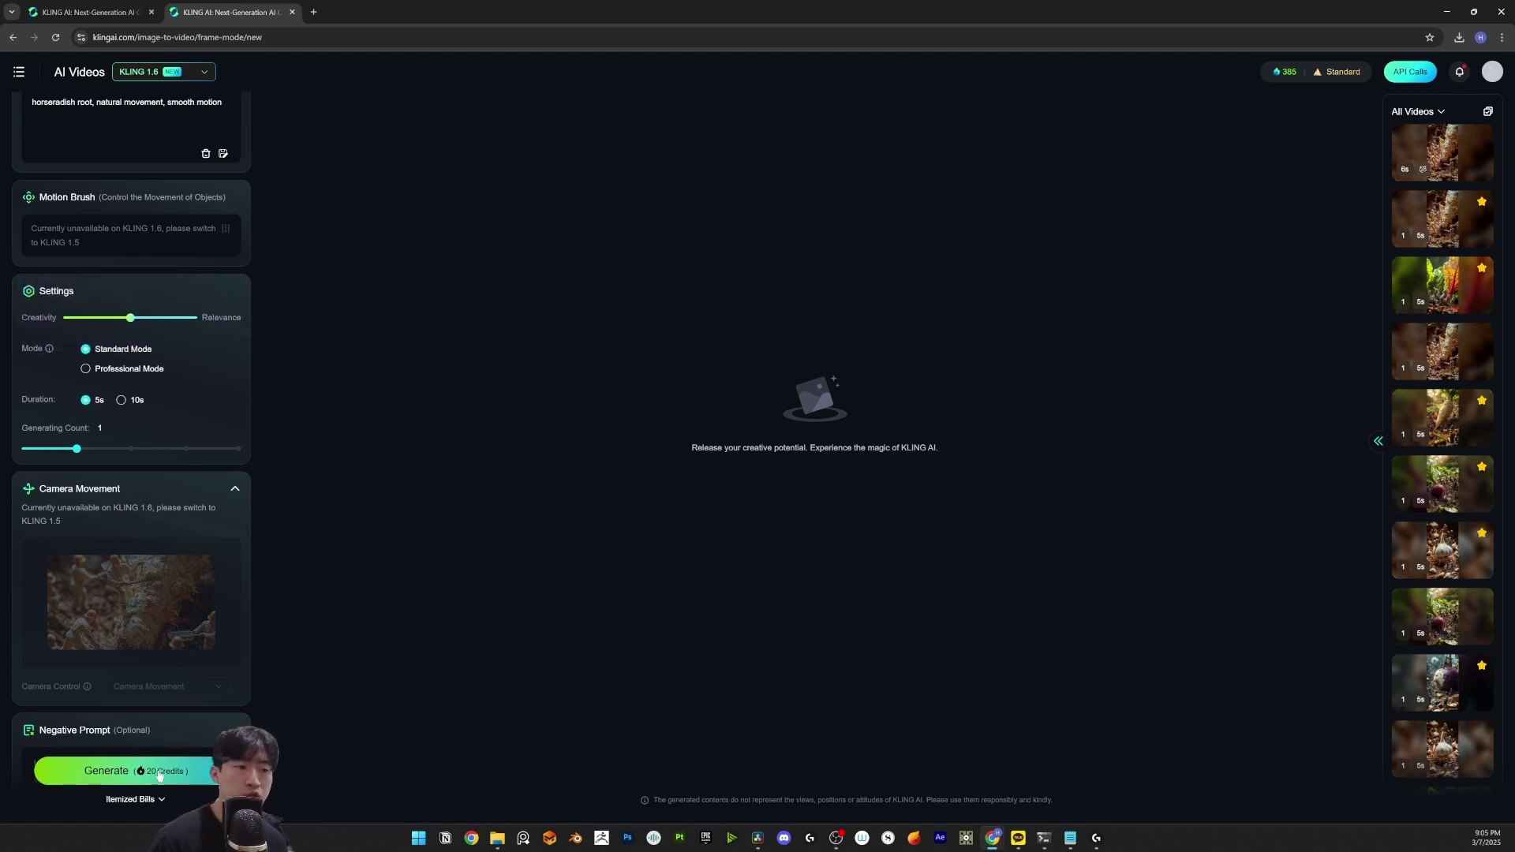
click(122, 370)
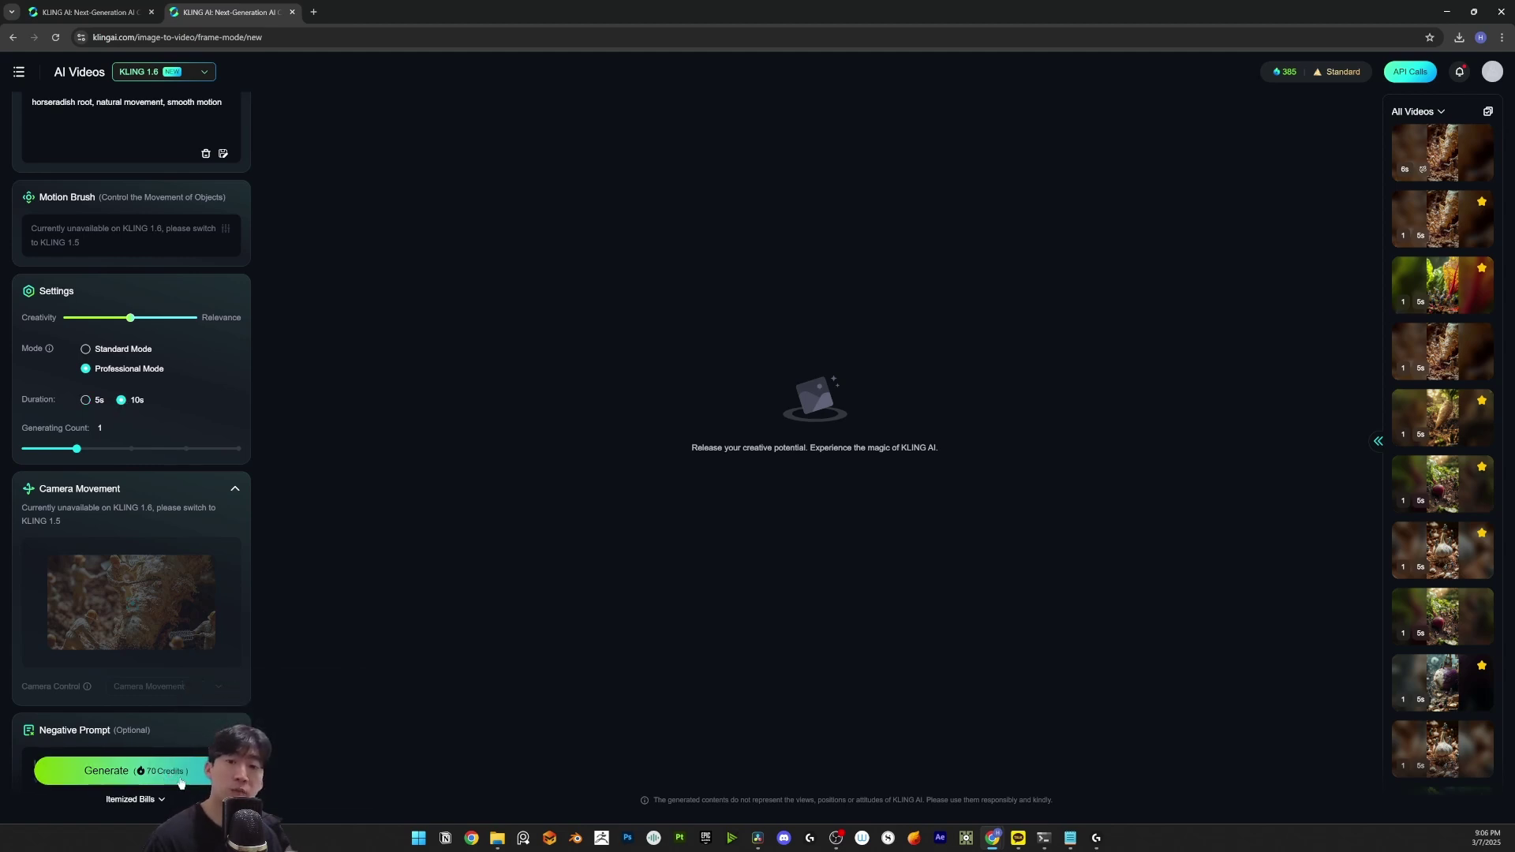
Step: Set a 5-second length with one video output, then scroll back up the panel
click(86, 400)
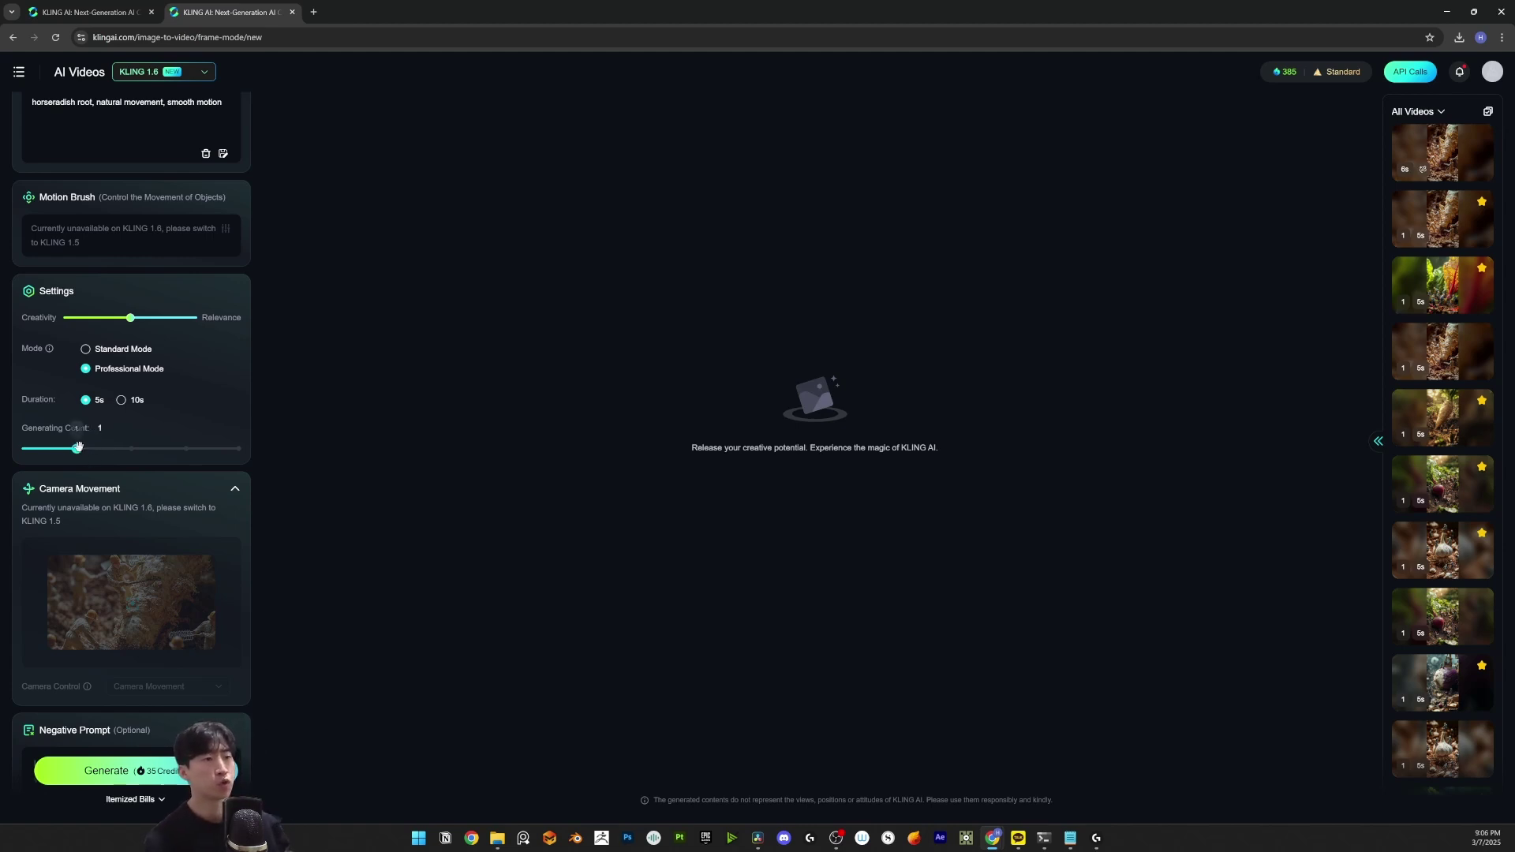
drag(76, 448, 131, 449)
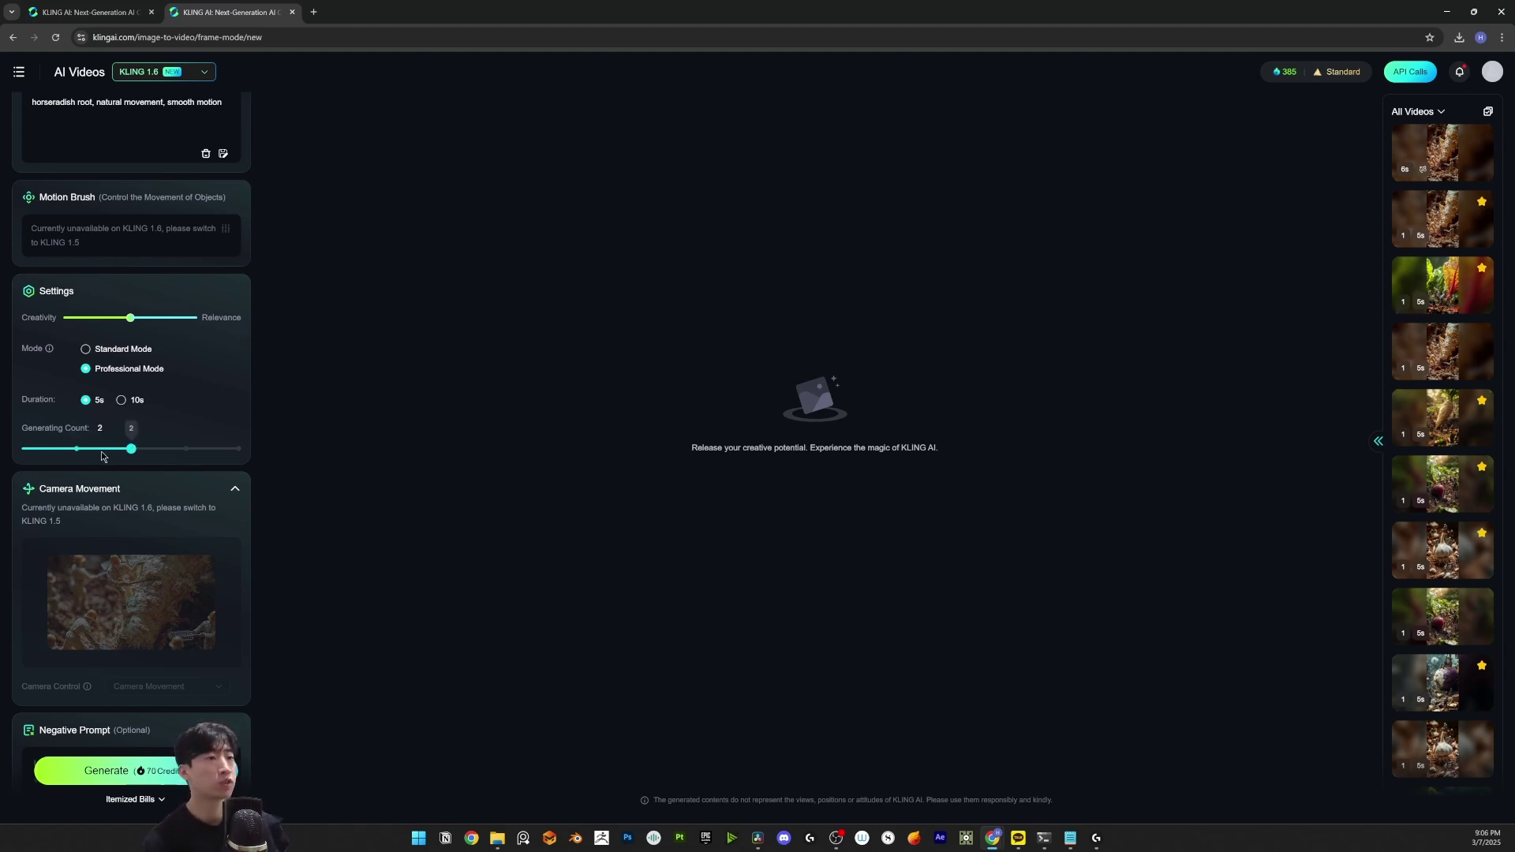
click(100, 448)
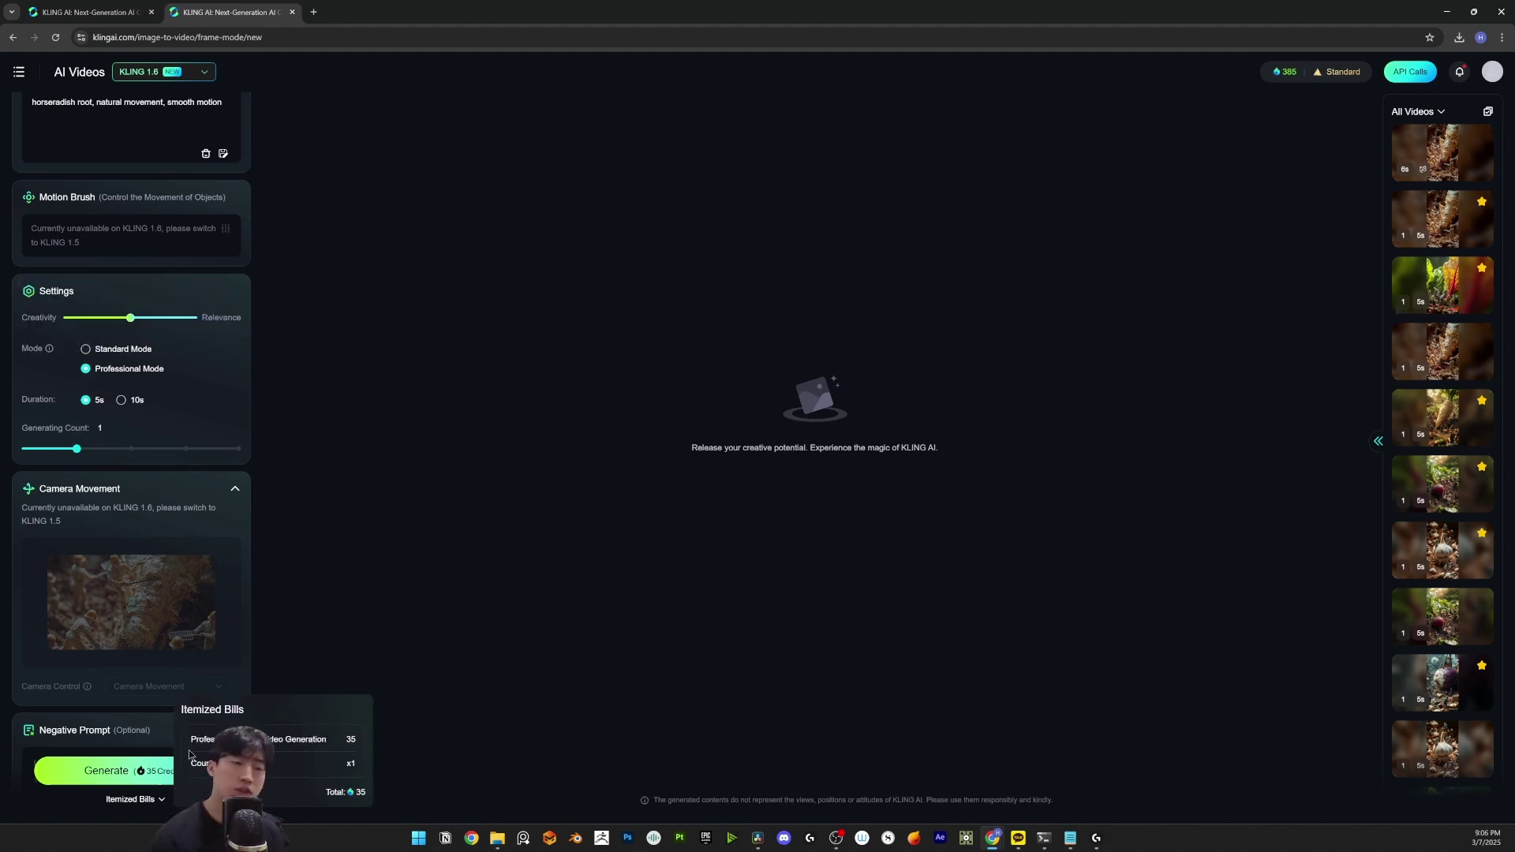
scroll(143, 597, down, 2)
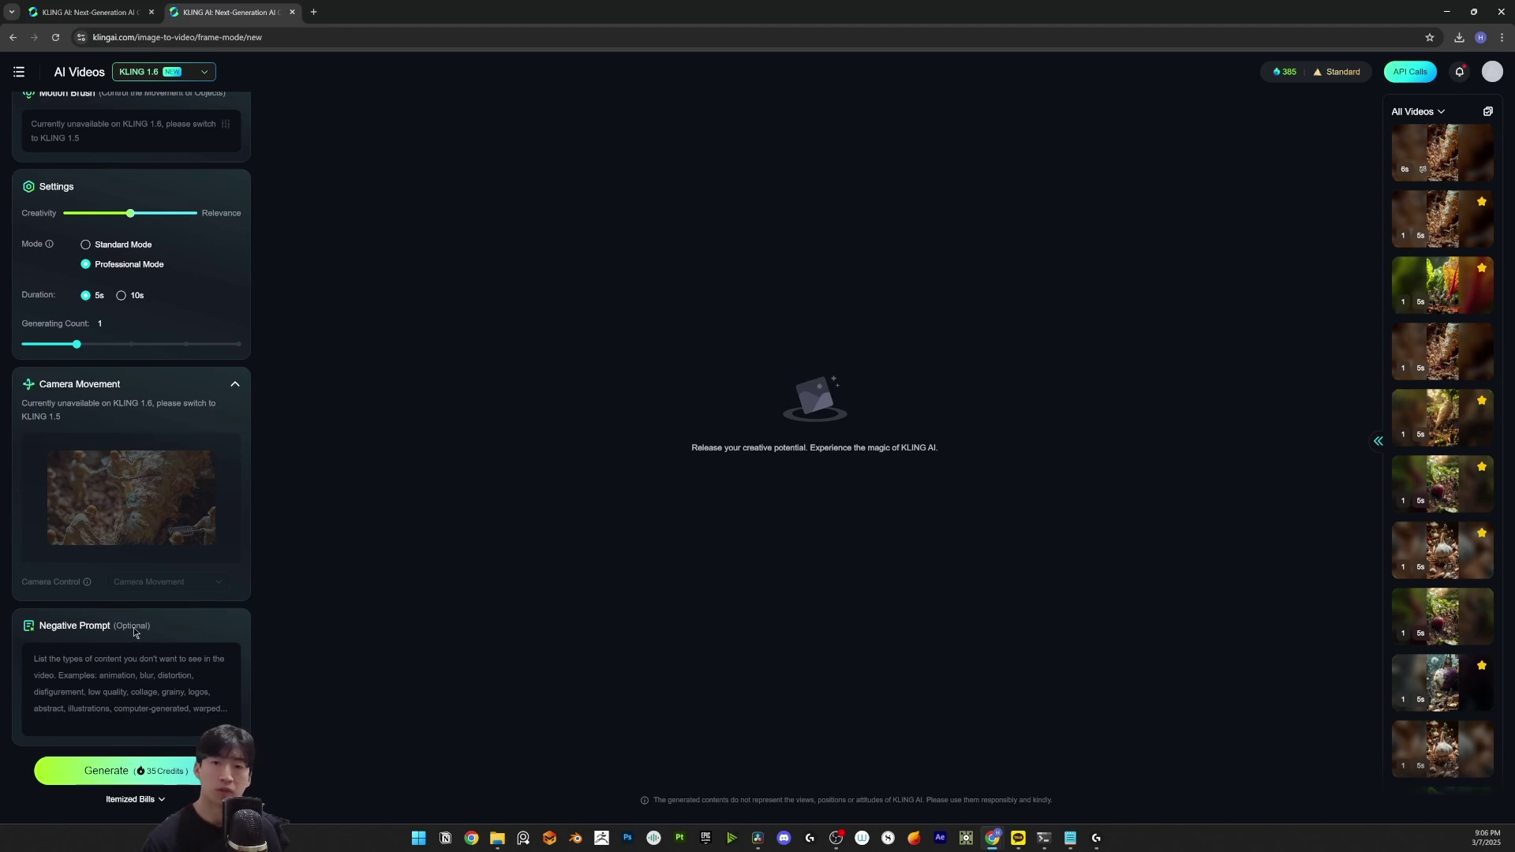
scroll(177, 502, up, 3)
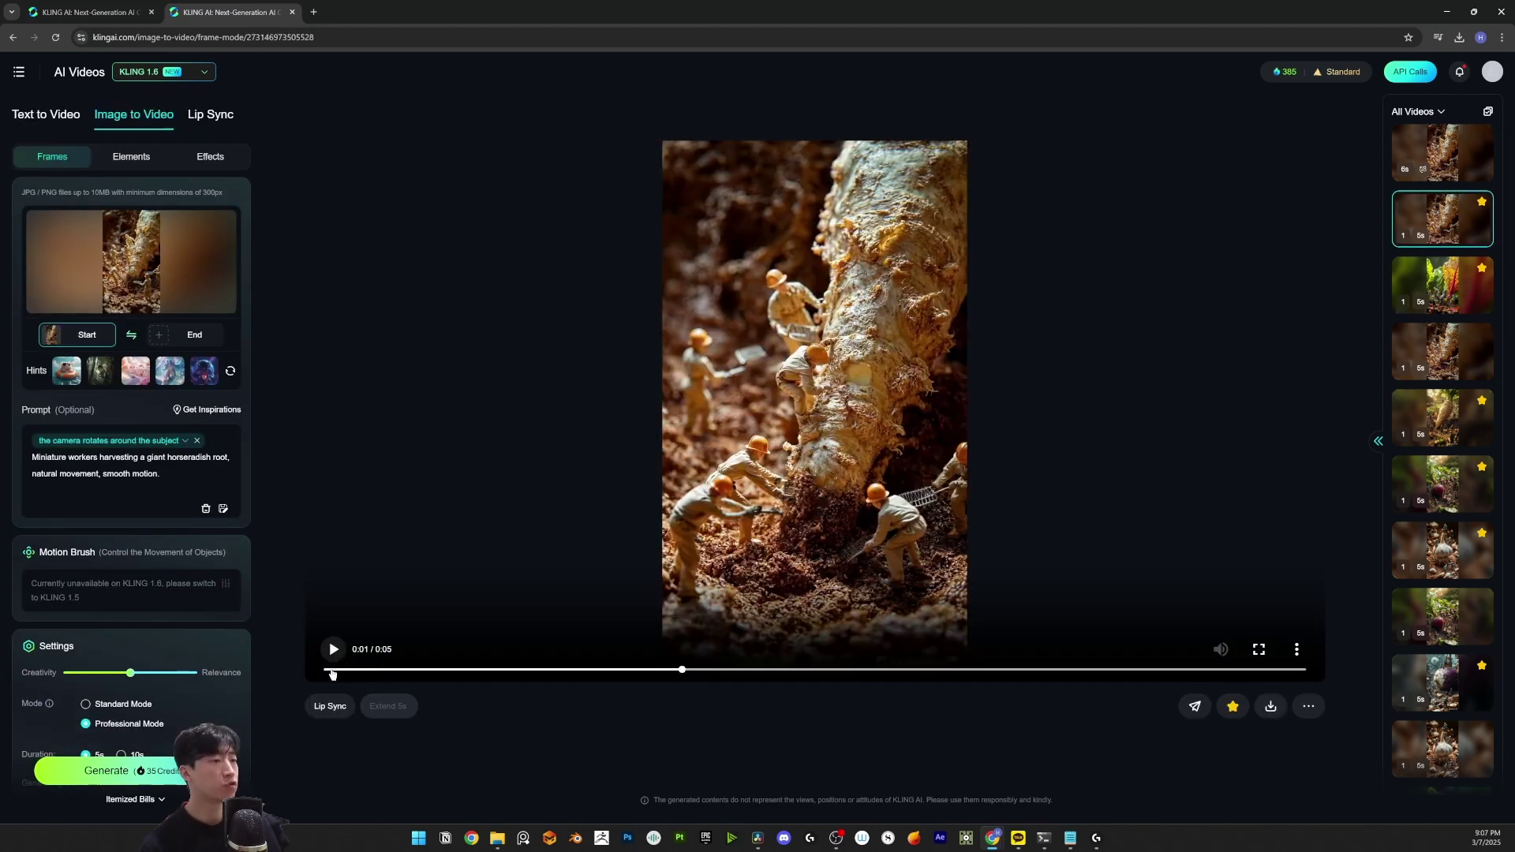
Step: Play the 5-second horseradish video and star it as a favourite
click(332, 649)
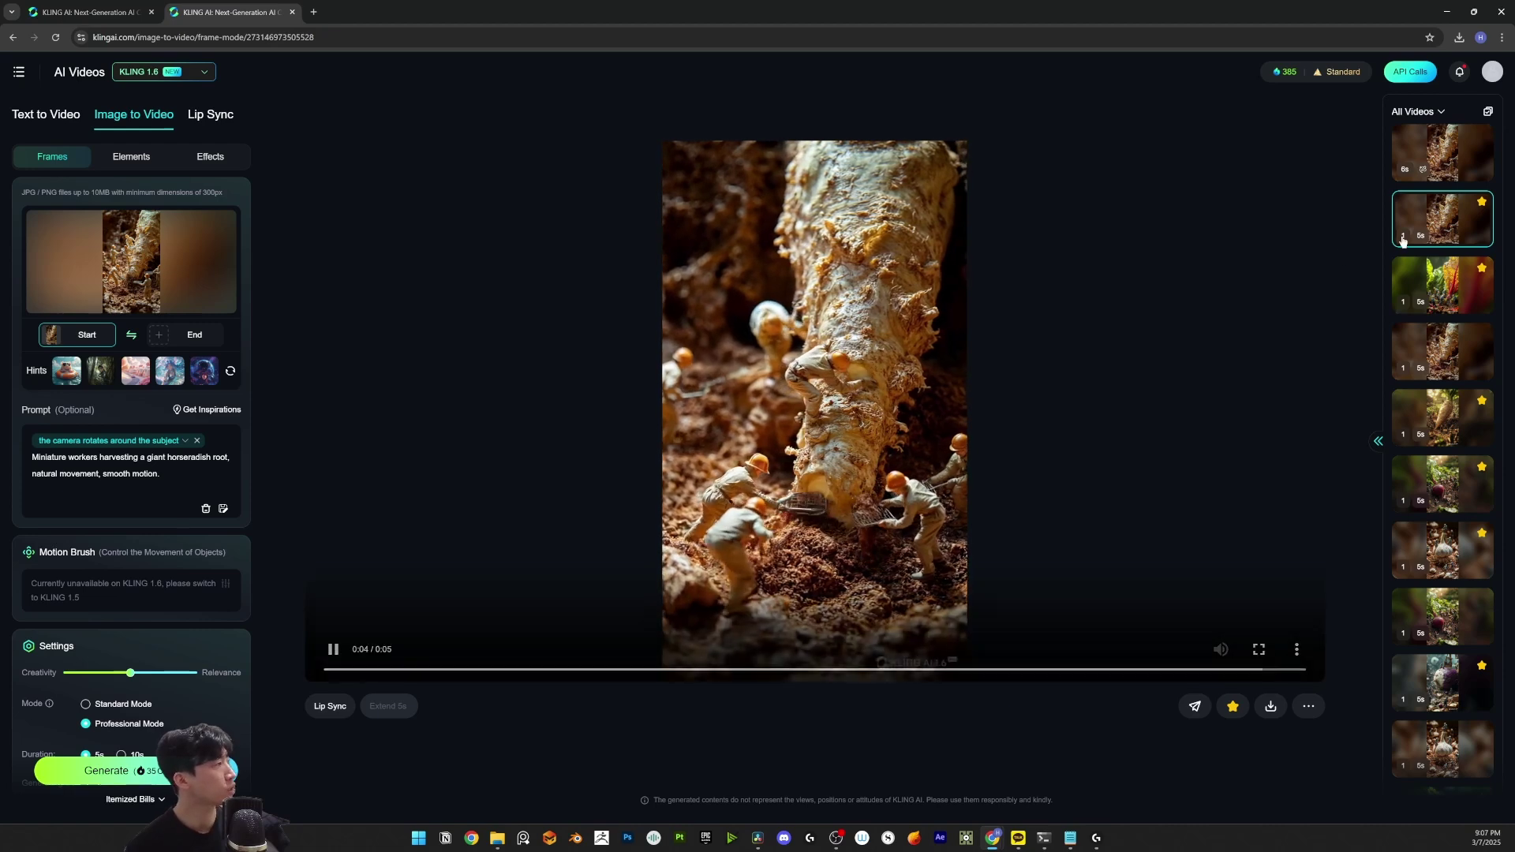
click(1476, 212)
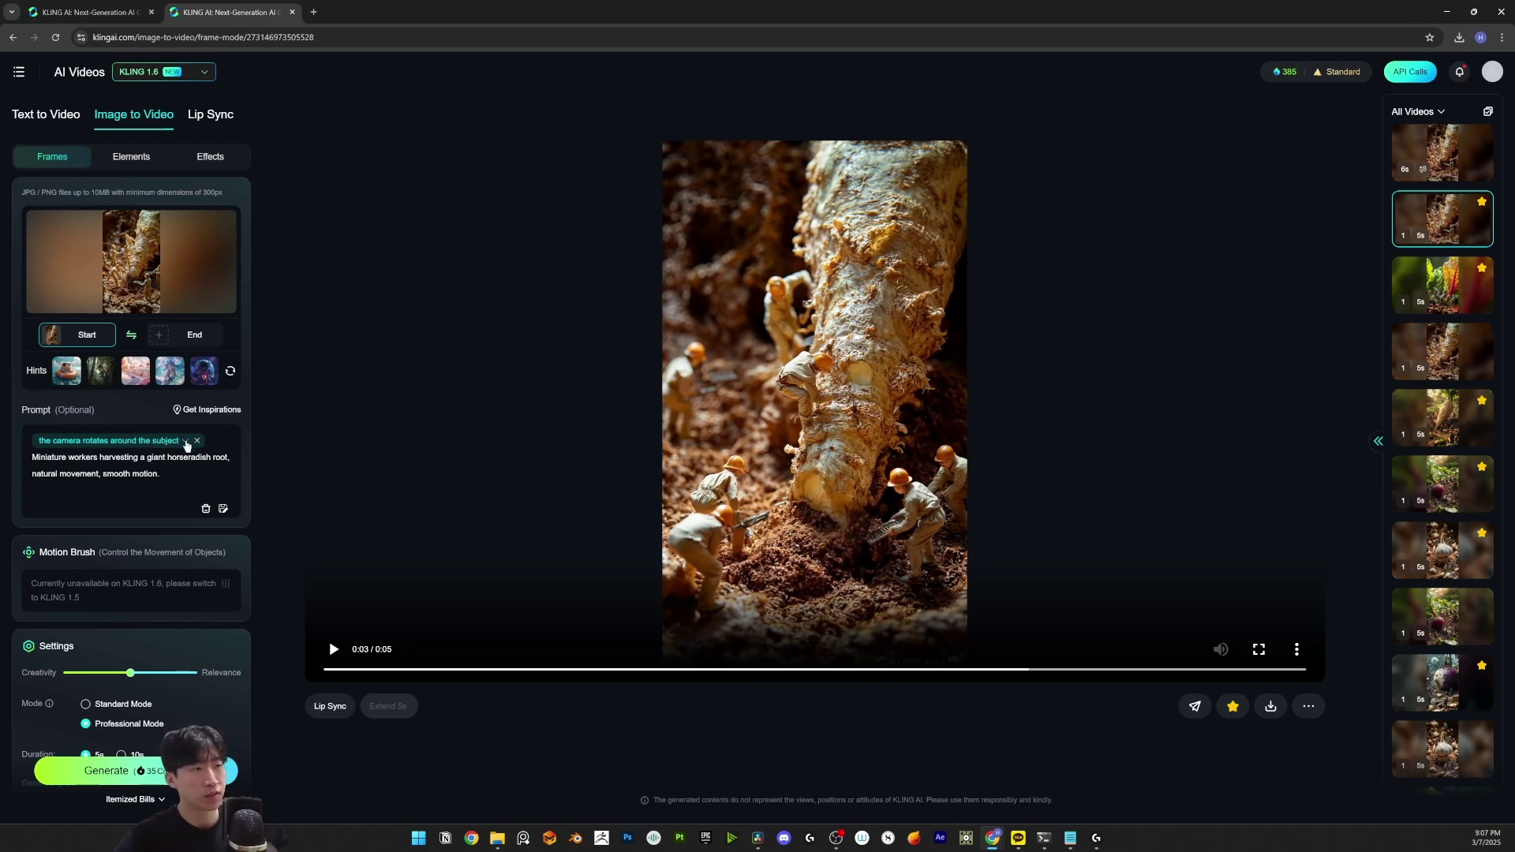
Step: Try the Hints sample images until the mermaid start frame and prompt load
click(185, 443)
click(185, 443)
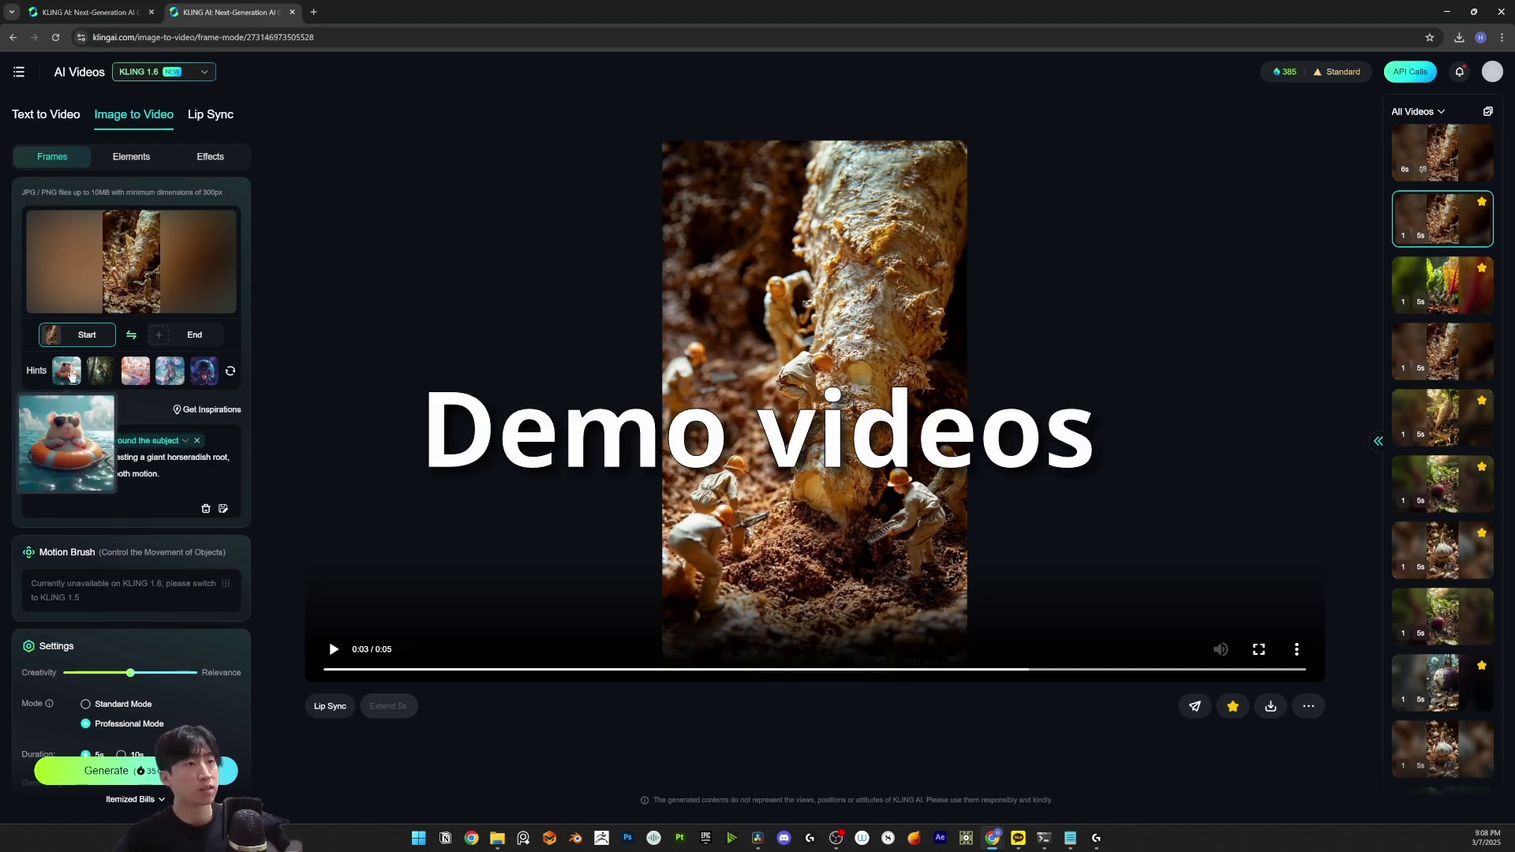
click(71, 375)
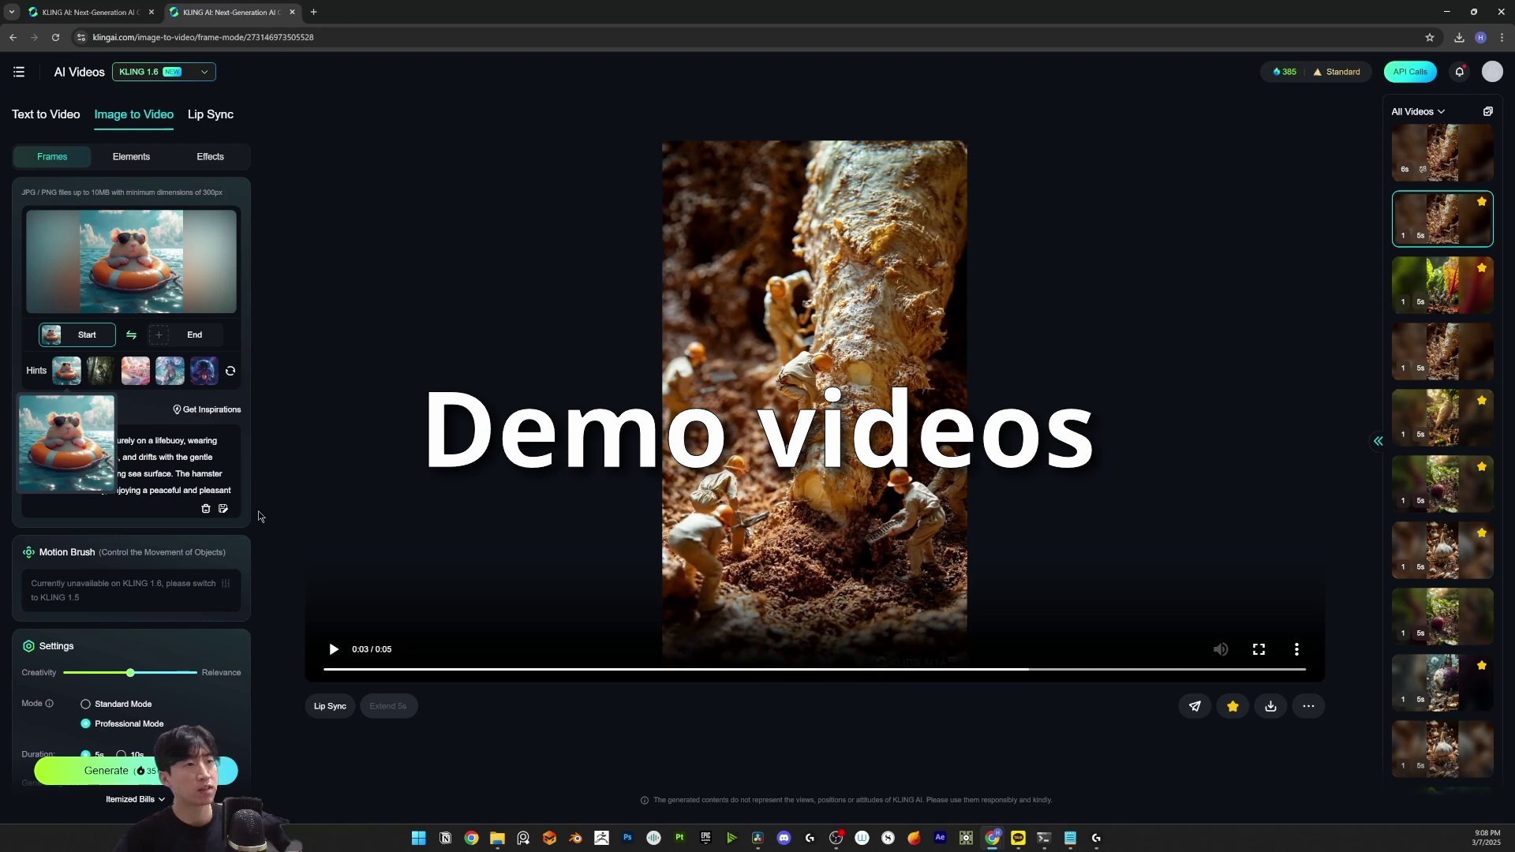
click(135, 371)
click(170, 370)
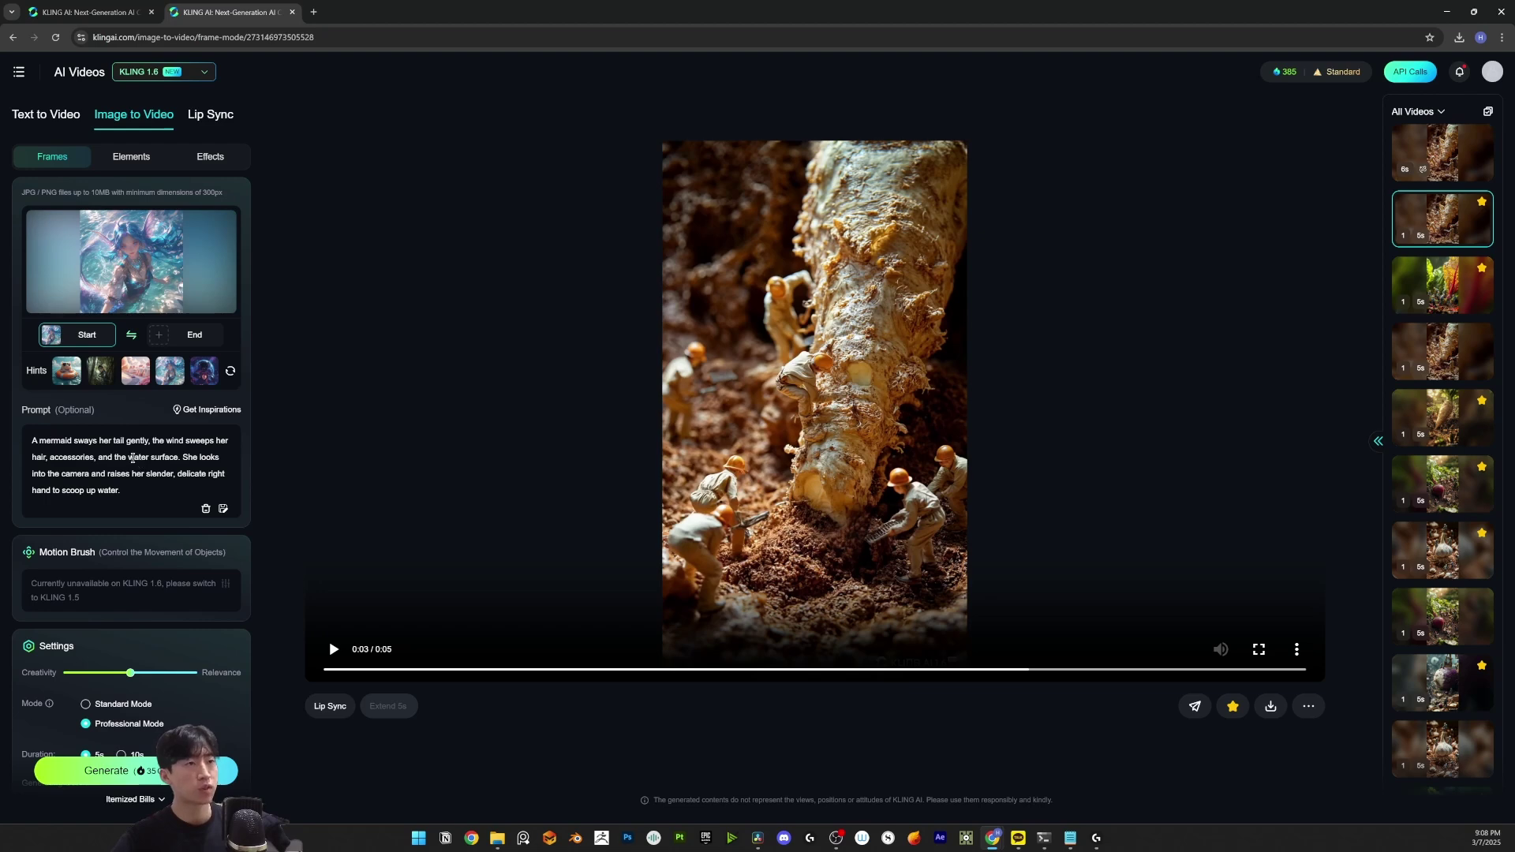
Step: Check the camera movement tag, keeping 'the camera rotates around the subject'
click(133, 458)
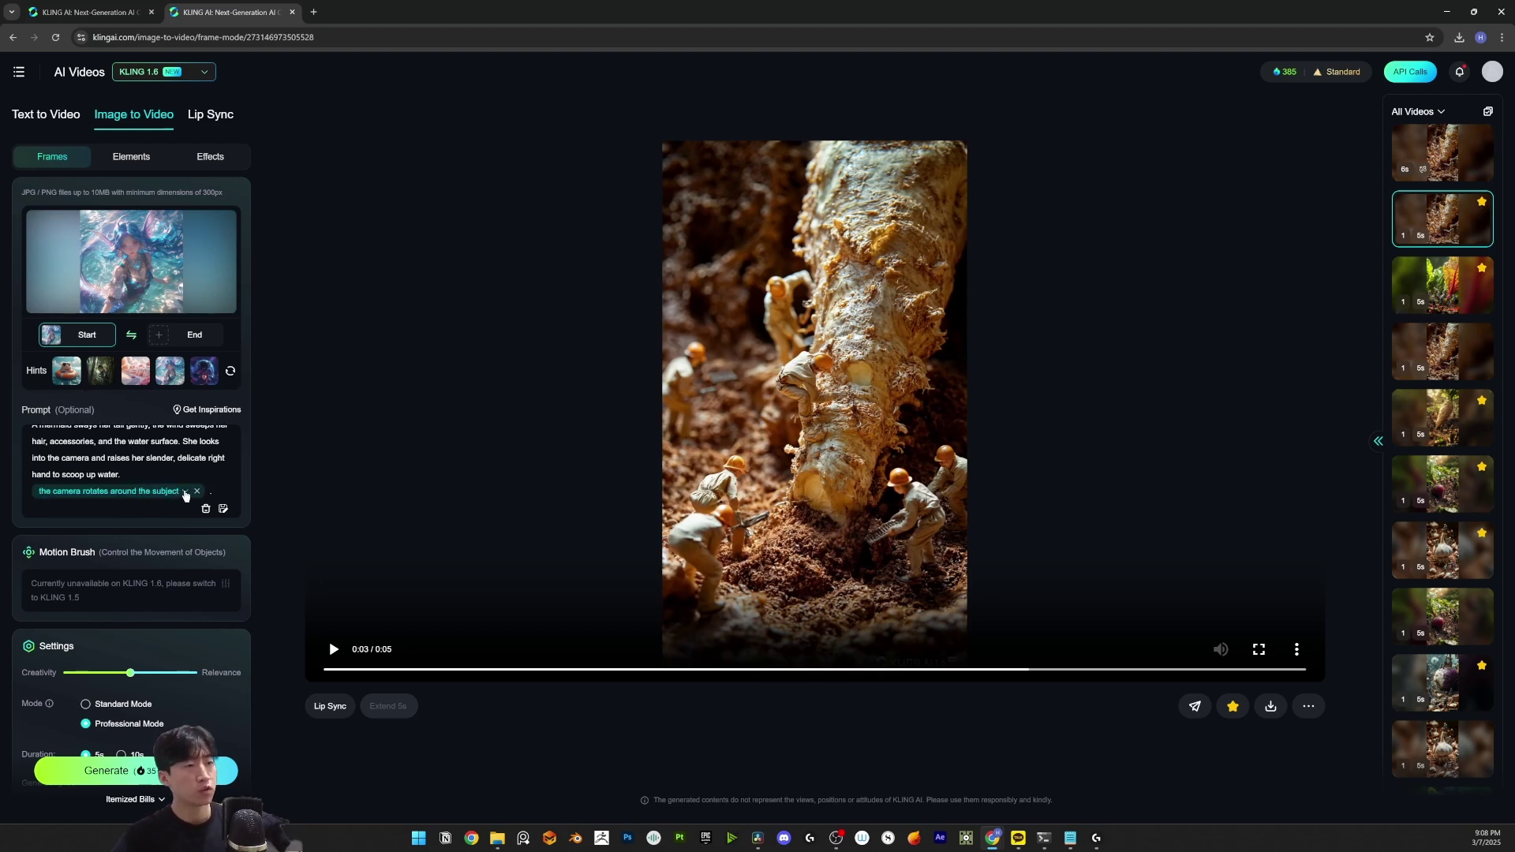
click(167, 492)
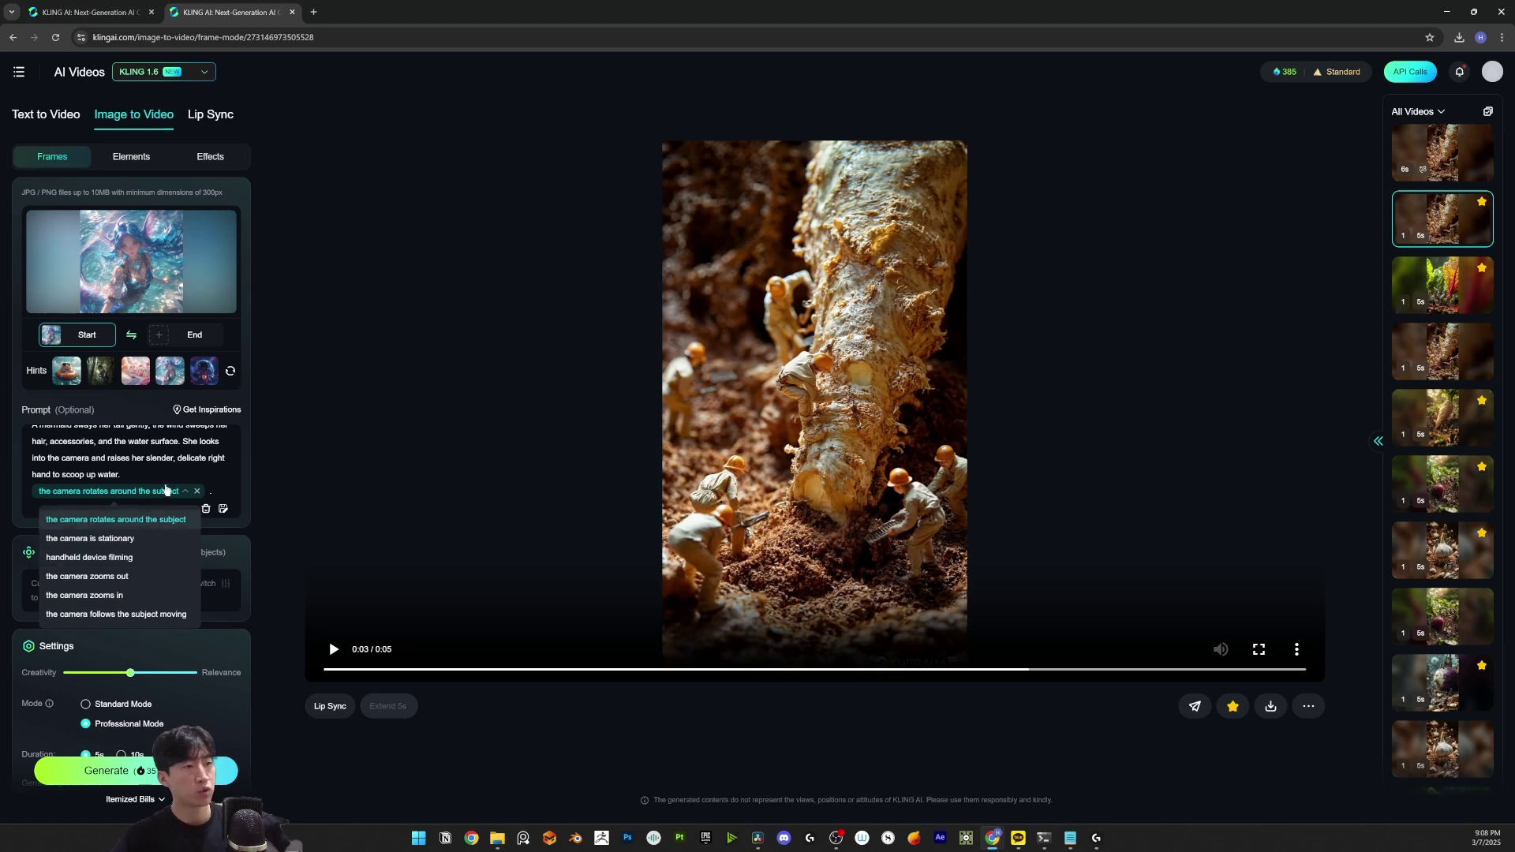
click(168, 493)
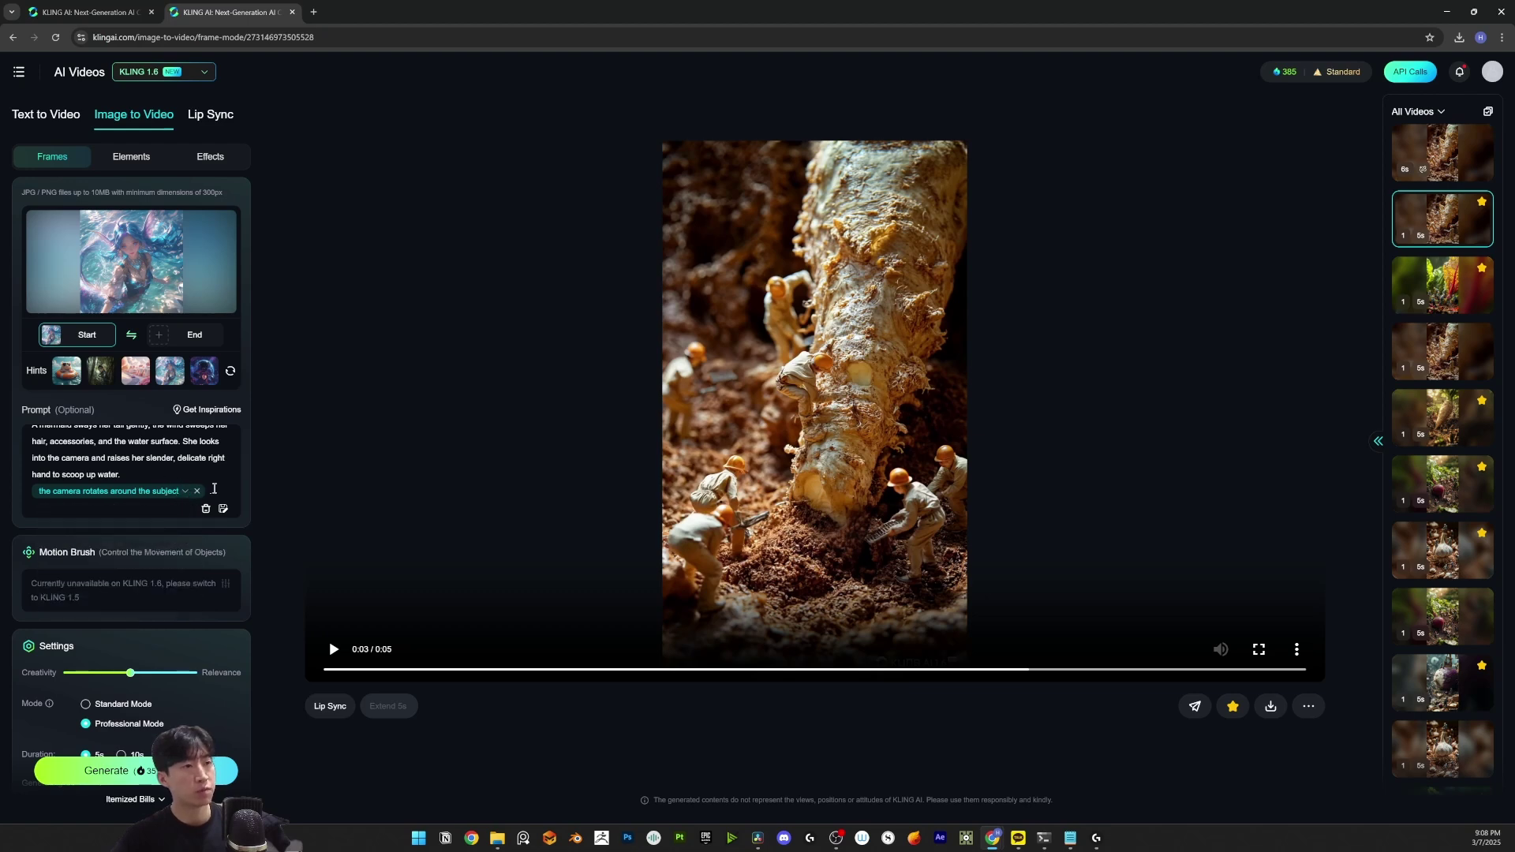
Step: Replace the mermaid prompt with 'miniature workers harvesting a giant horseradish root, natural movement, smooth motion'
drag(170, 477, 32, 426)
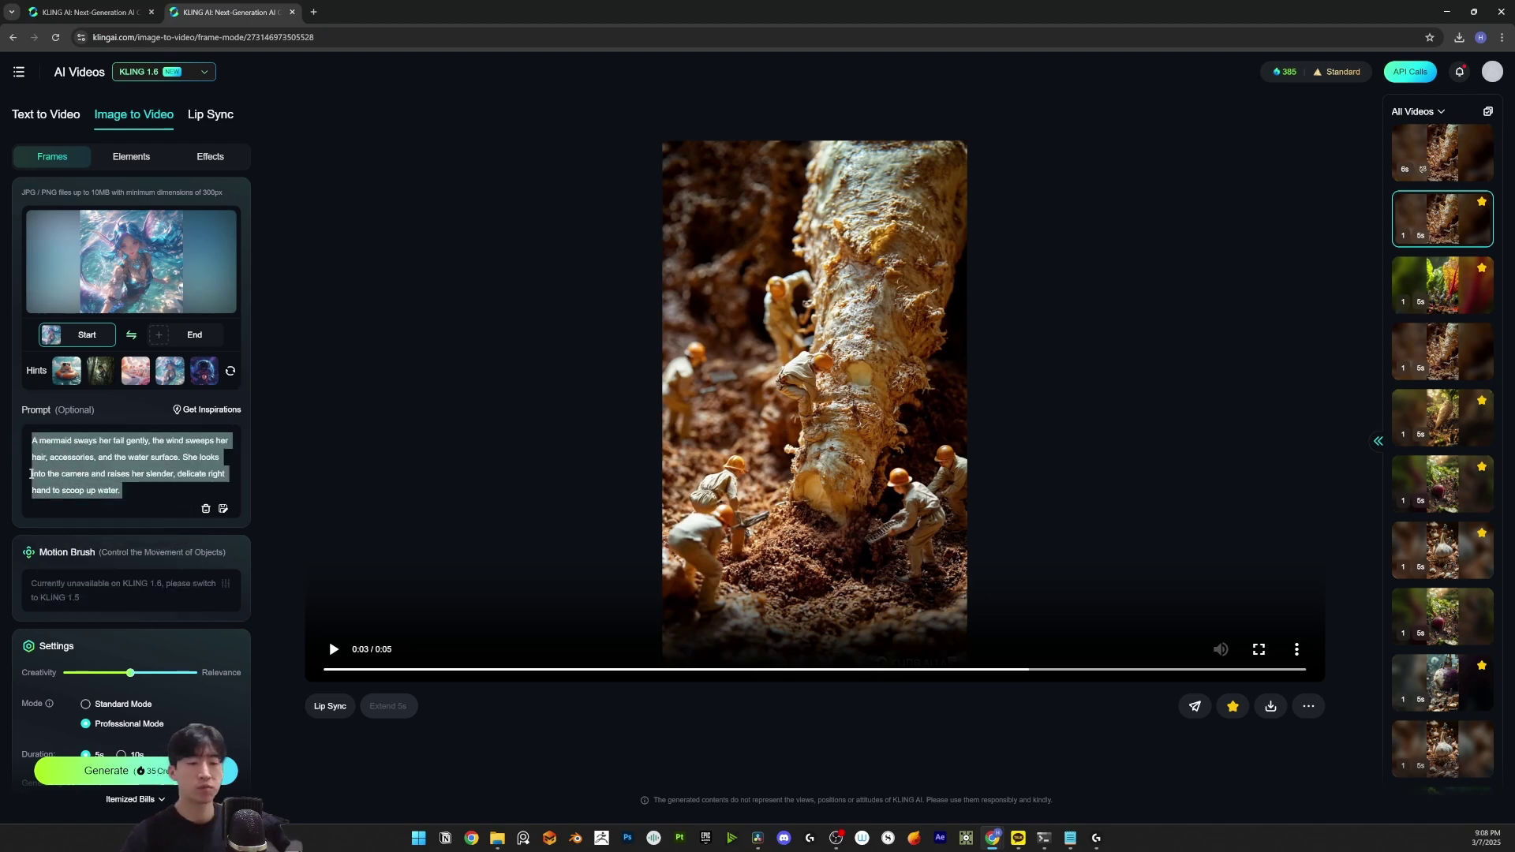
key(BackSpace)
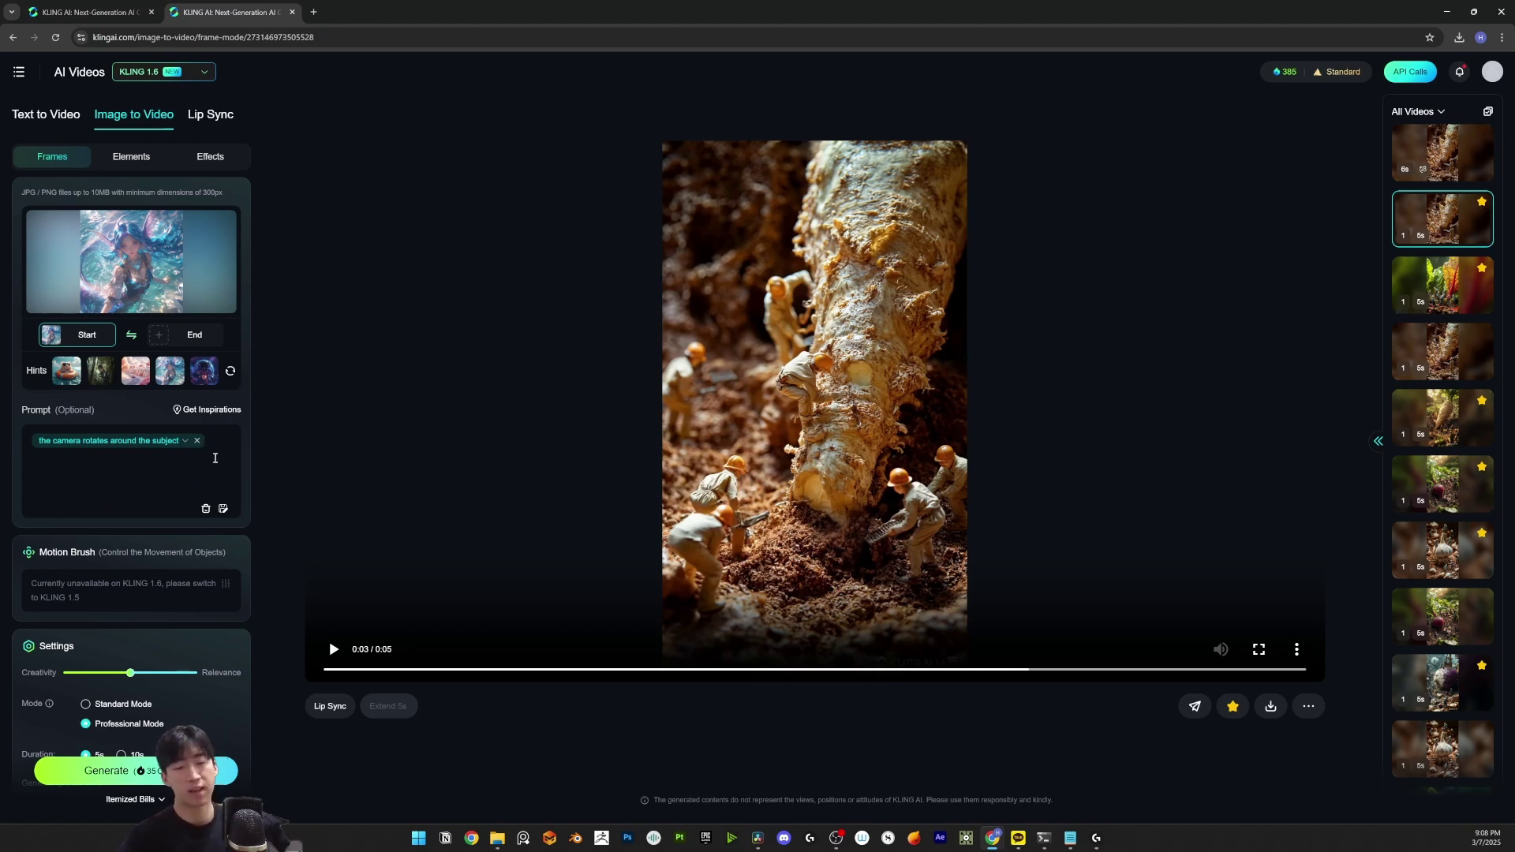
text(miniature workers h)
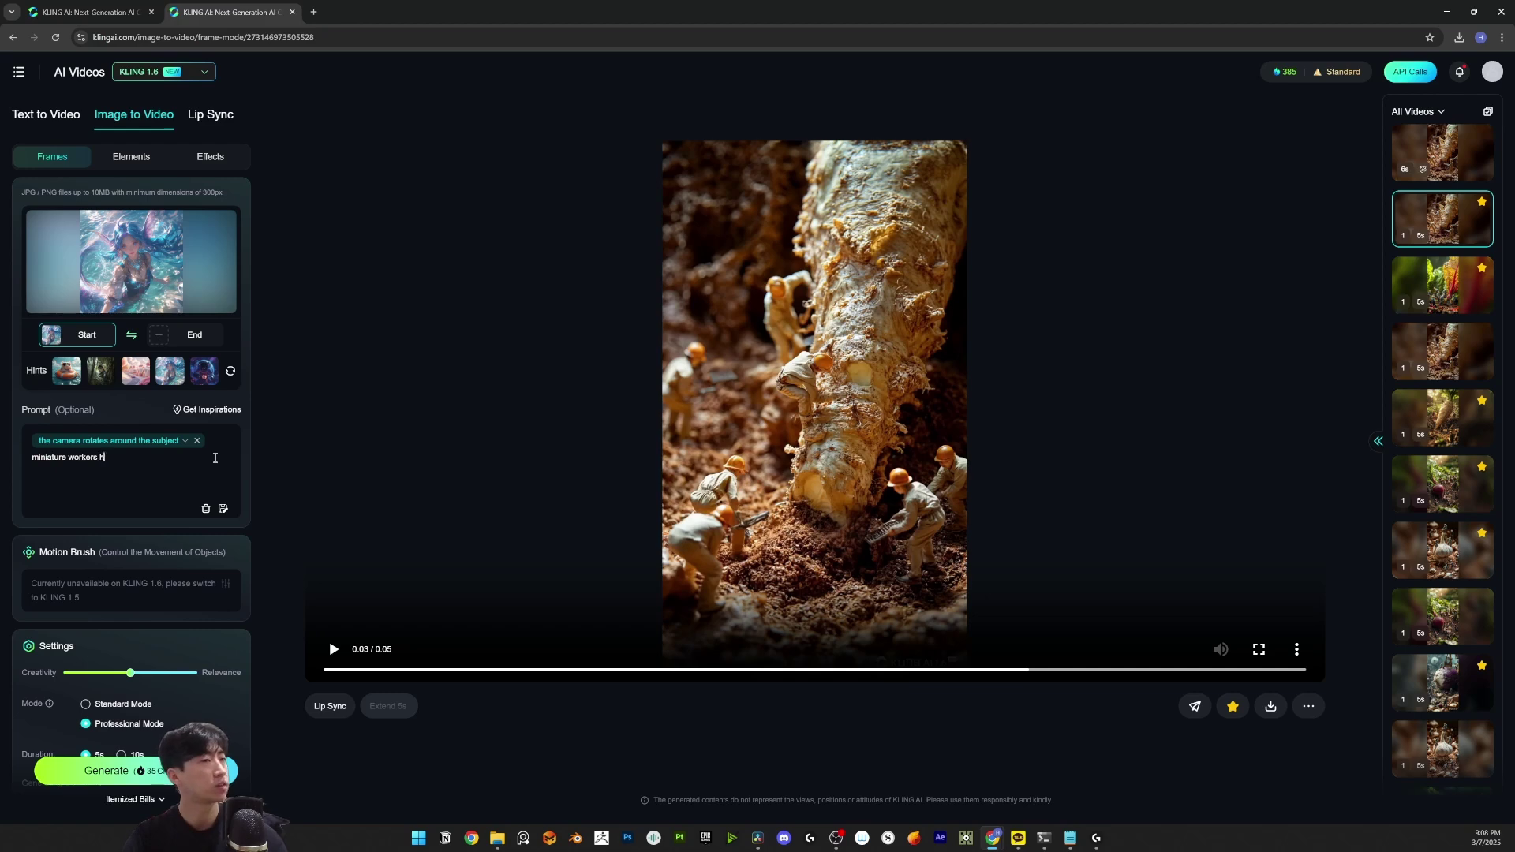
text(arvesting a giant horseradish root, natural movement, )
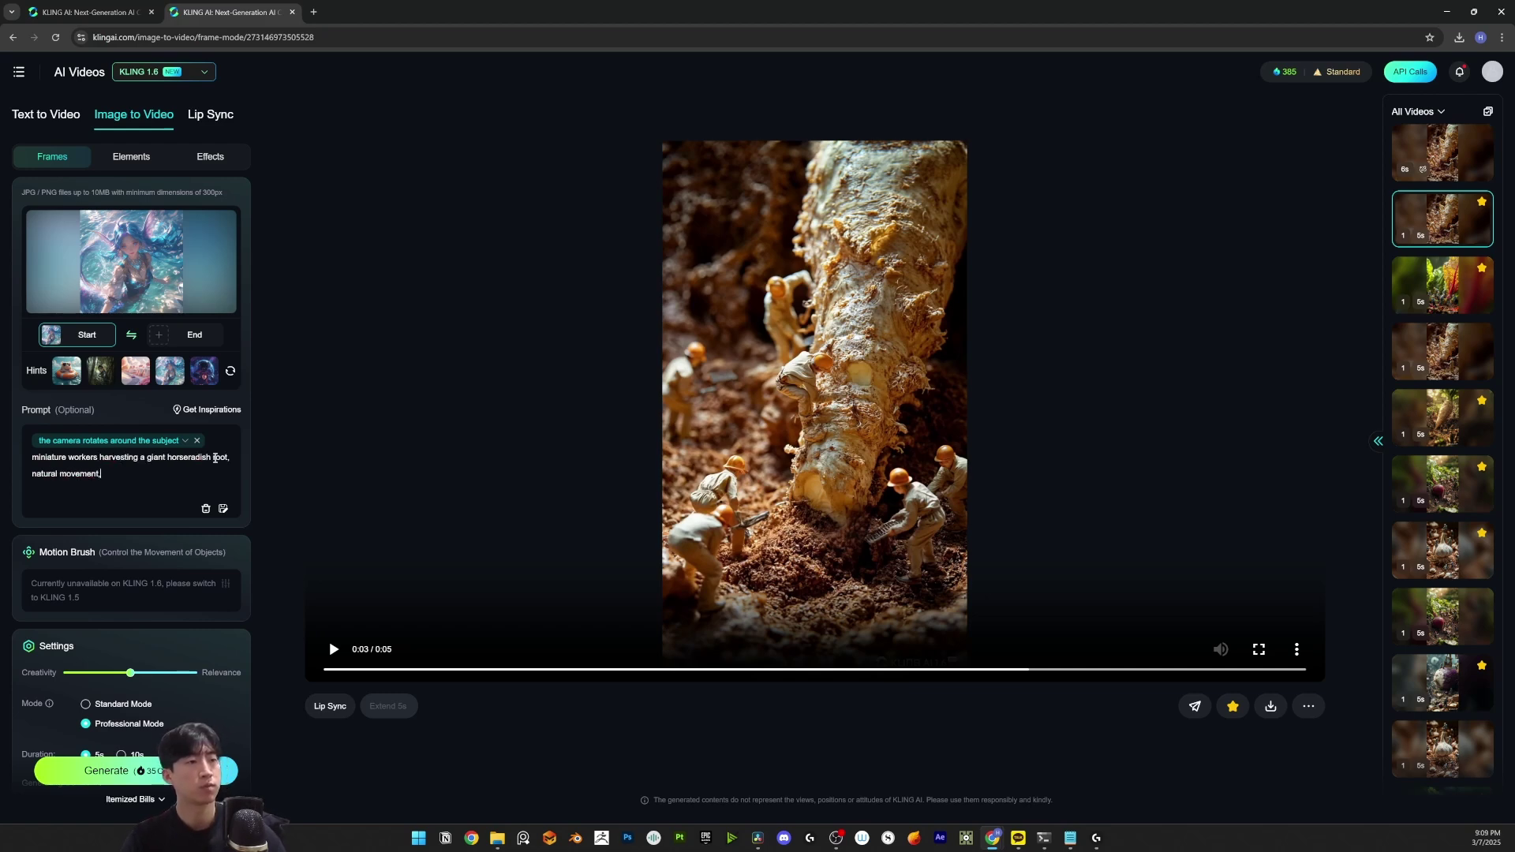
text(smooth motion)
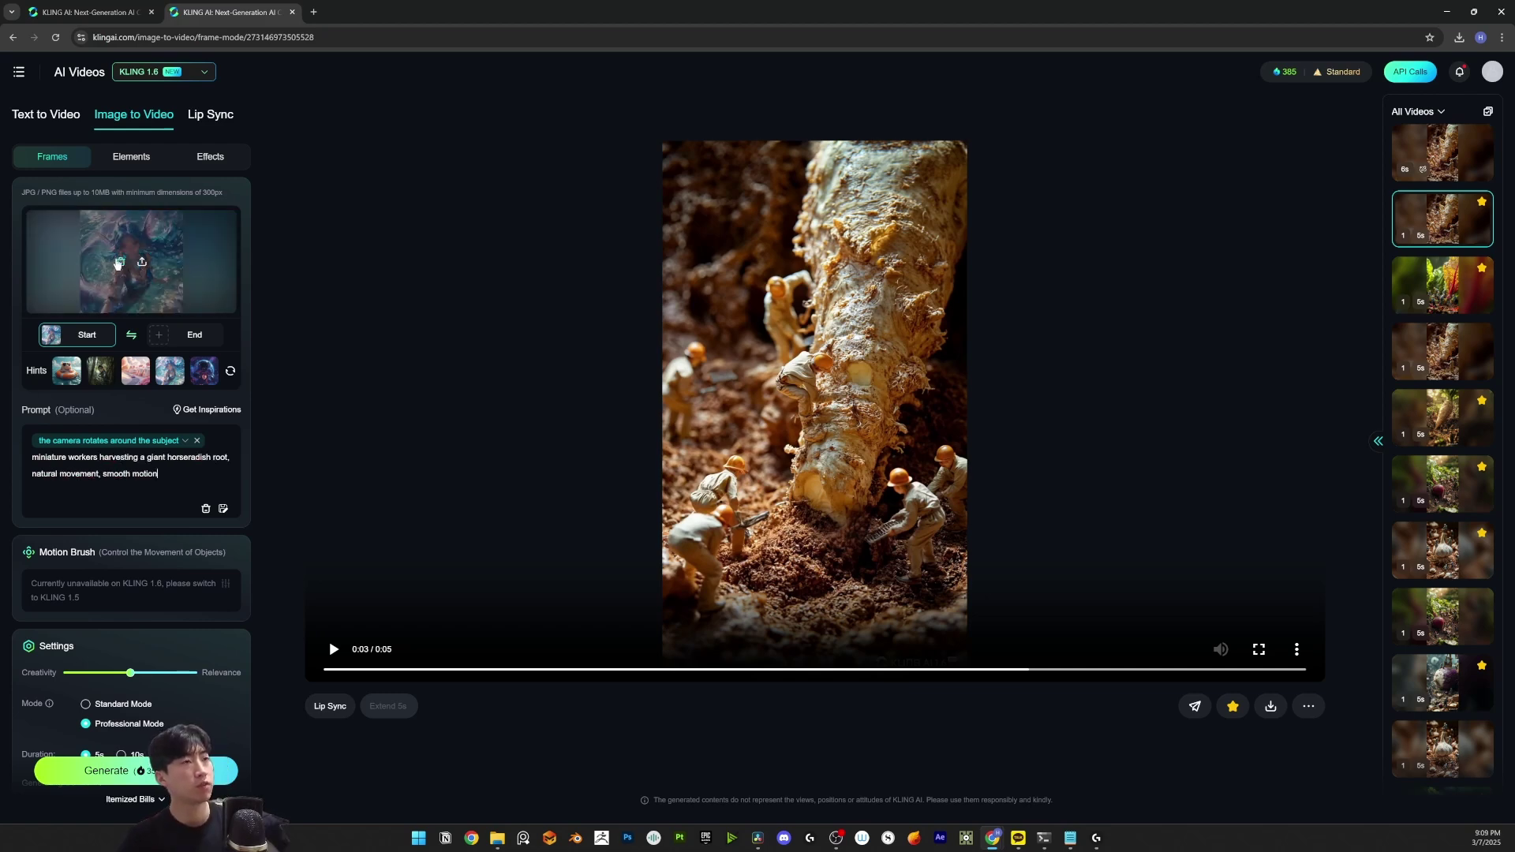
Step: Swap the start frame back to the horseradish close-up image from File Explorer
click(119, 264)
key(super+e)
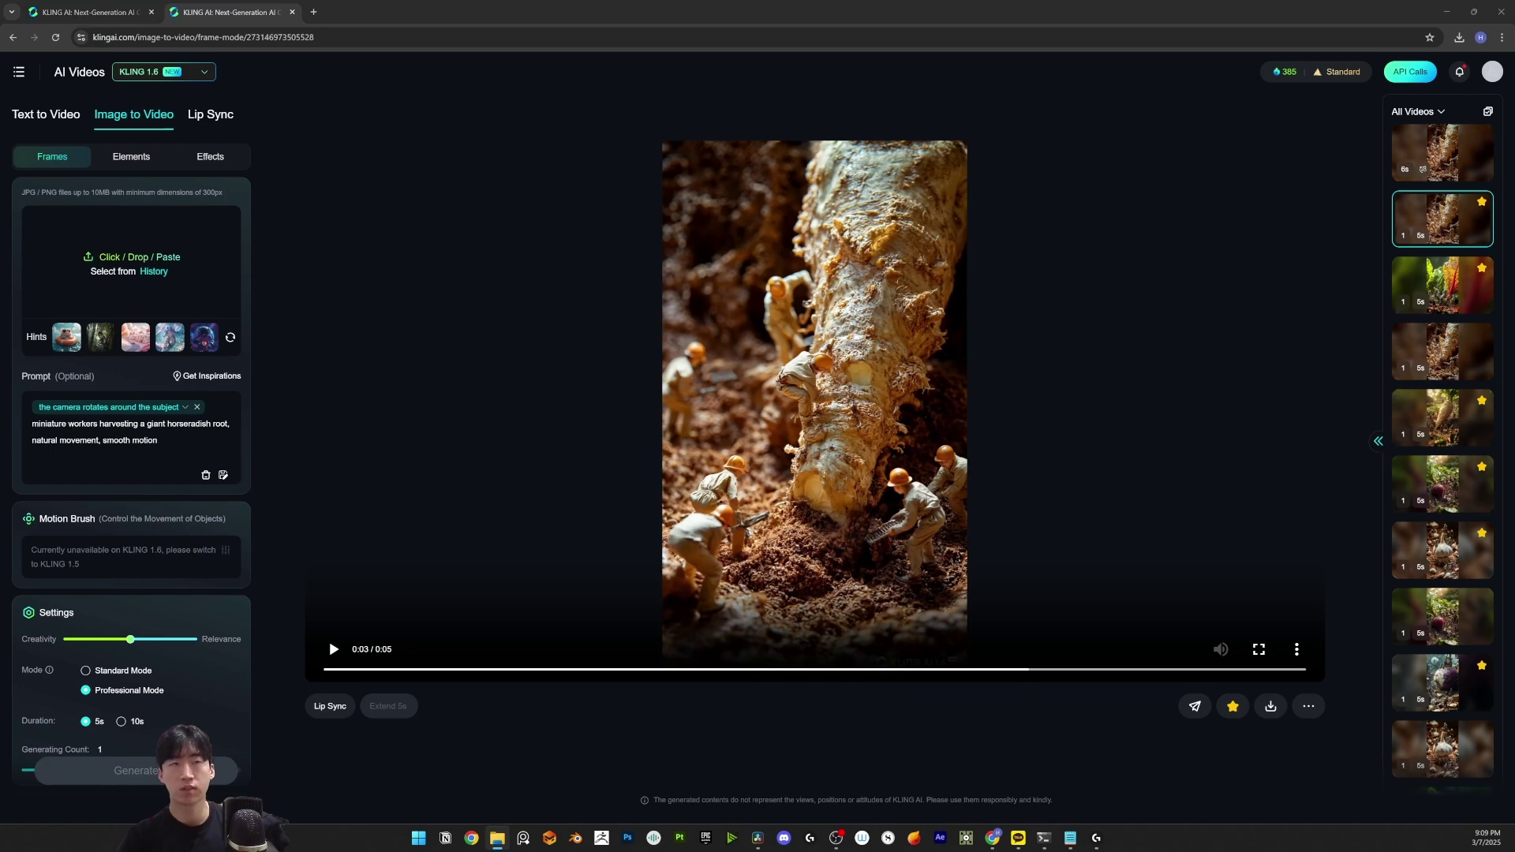
drag(110, 174, 131, 261)
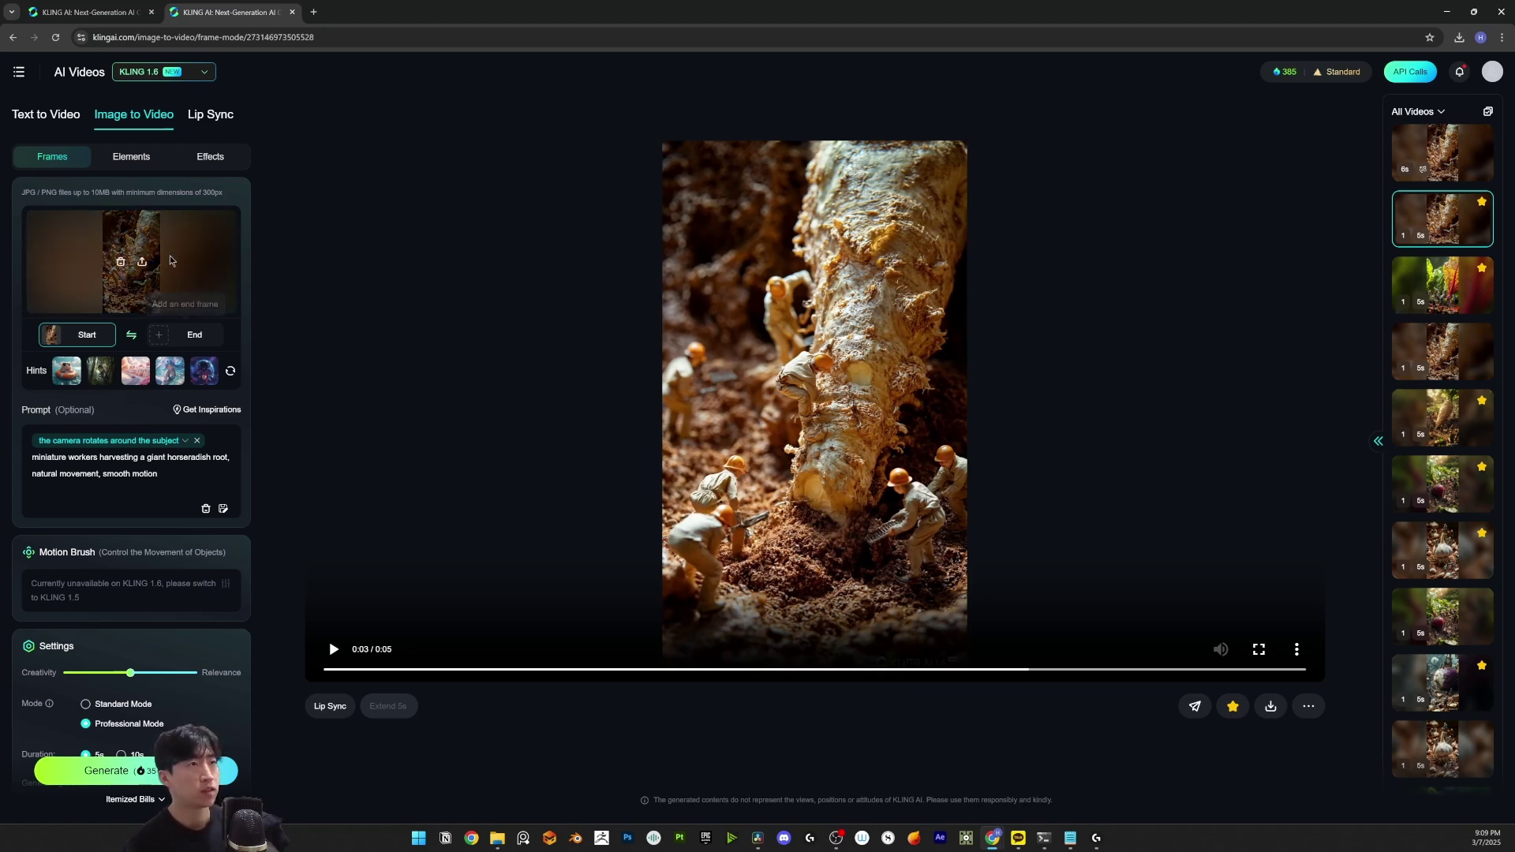
Step: Switch generation to KLING 1.0 in Standard Mode, dropping the cost to 10 credits
scroll(170, 641, down, 1)
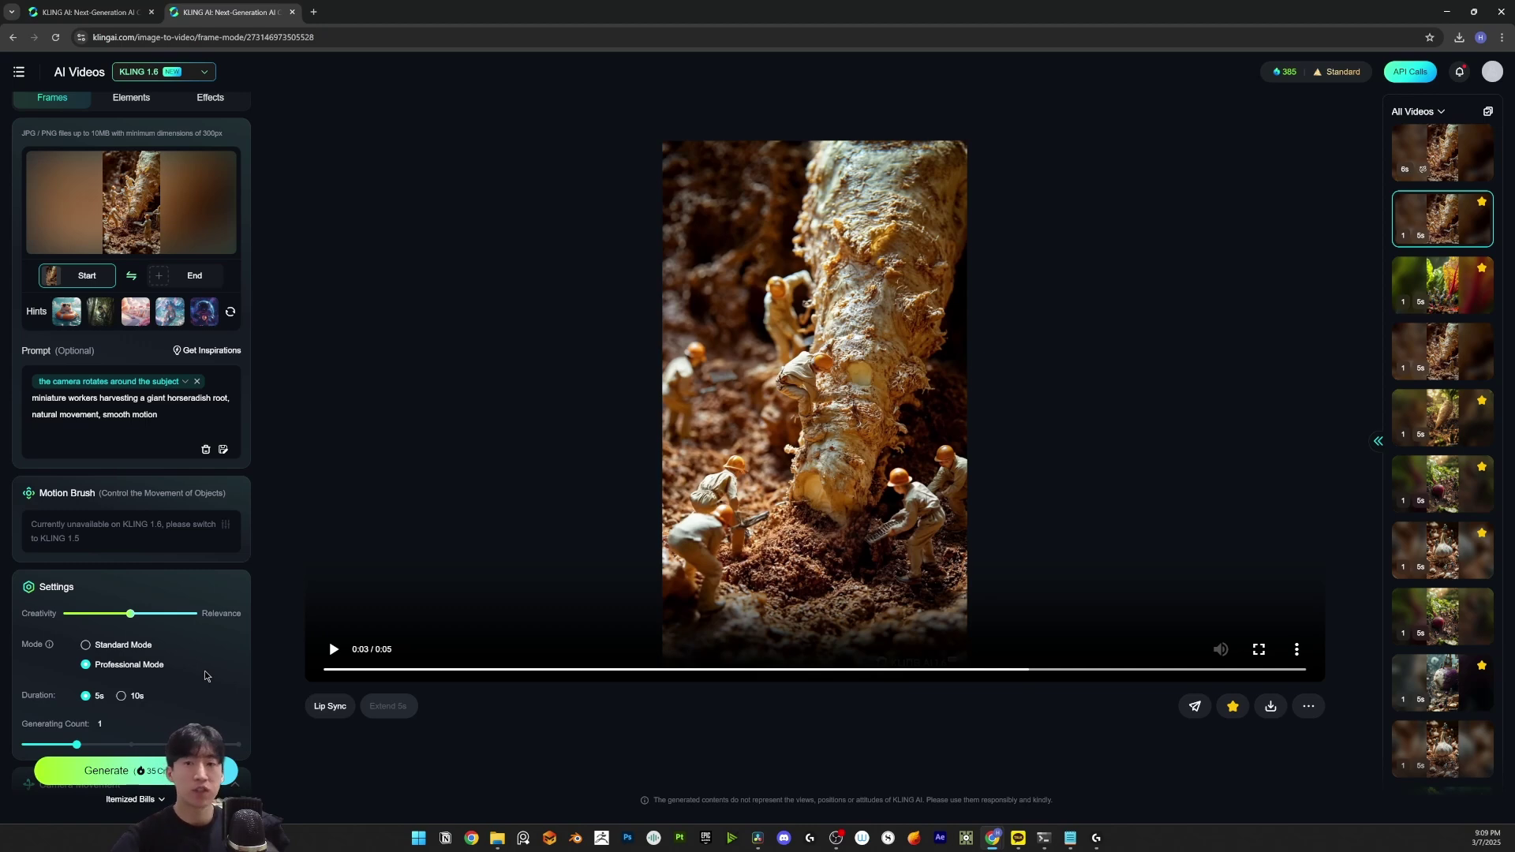
click(202, 72)
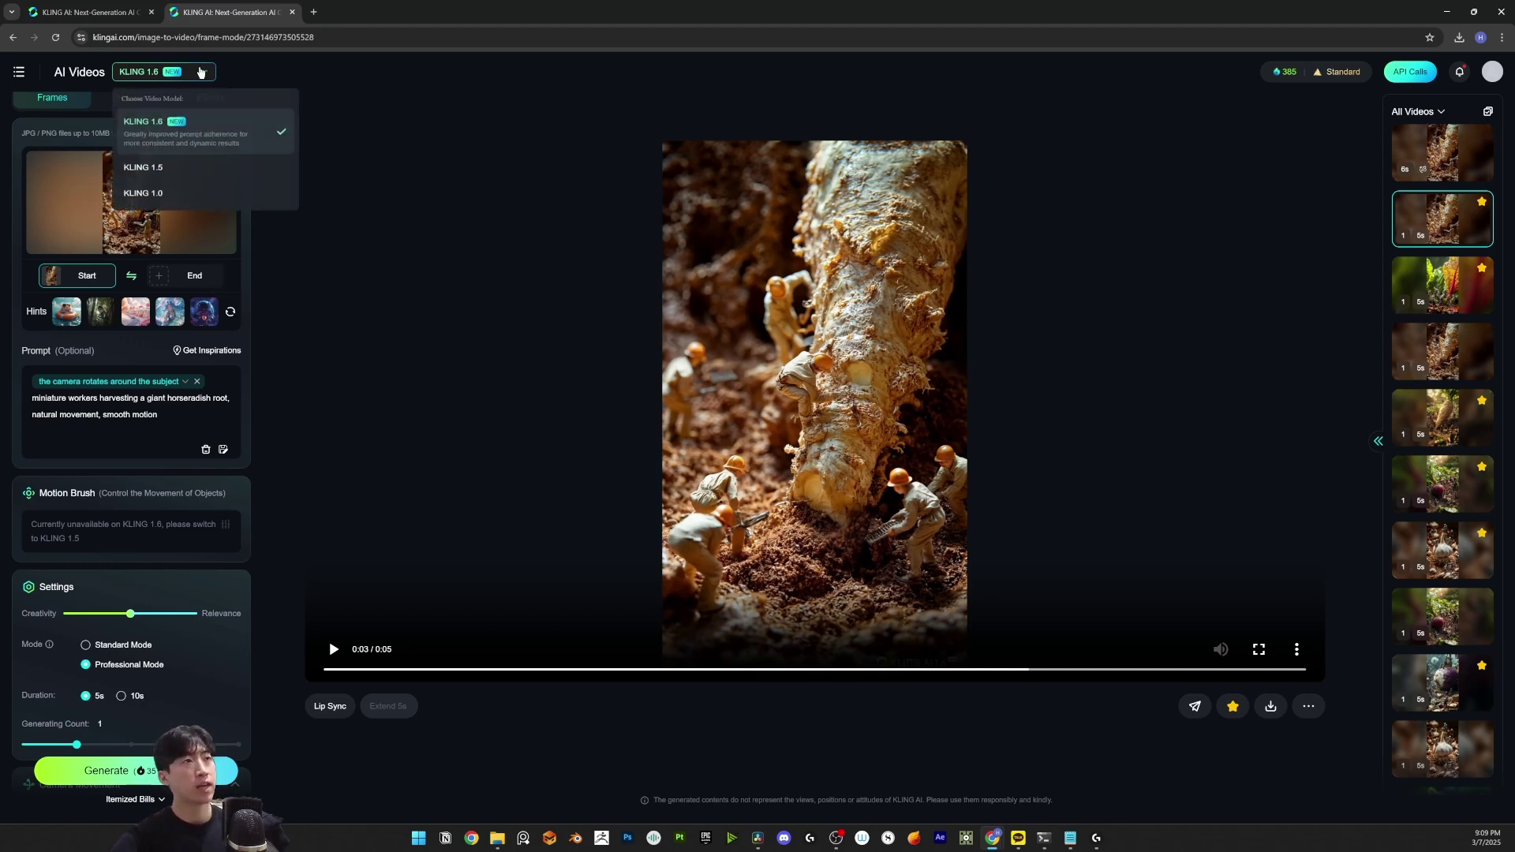
click(173, 203)
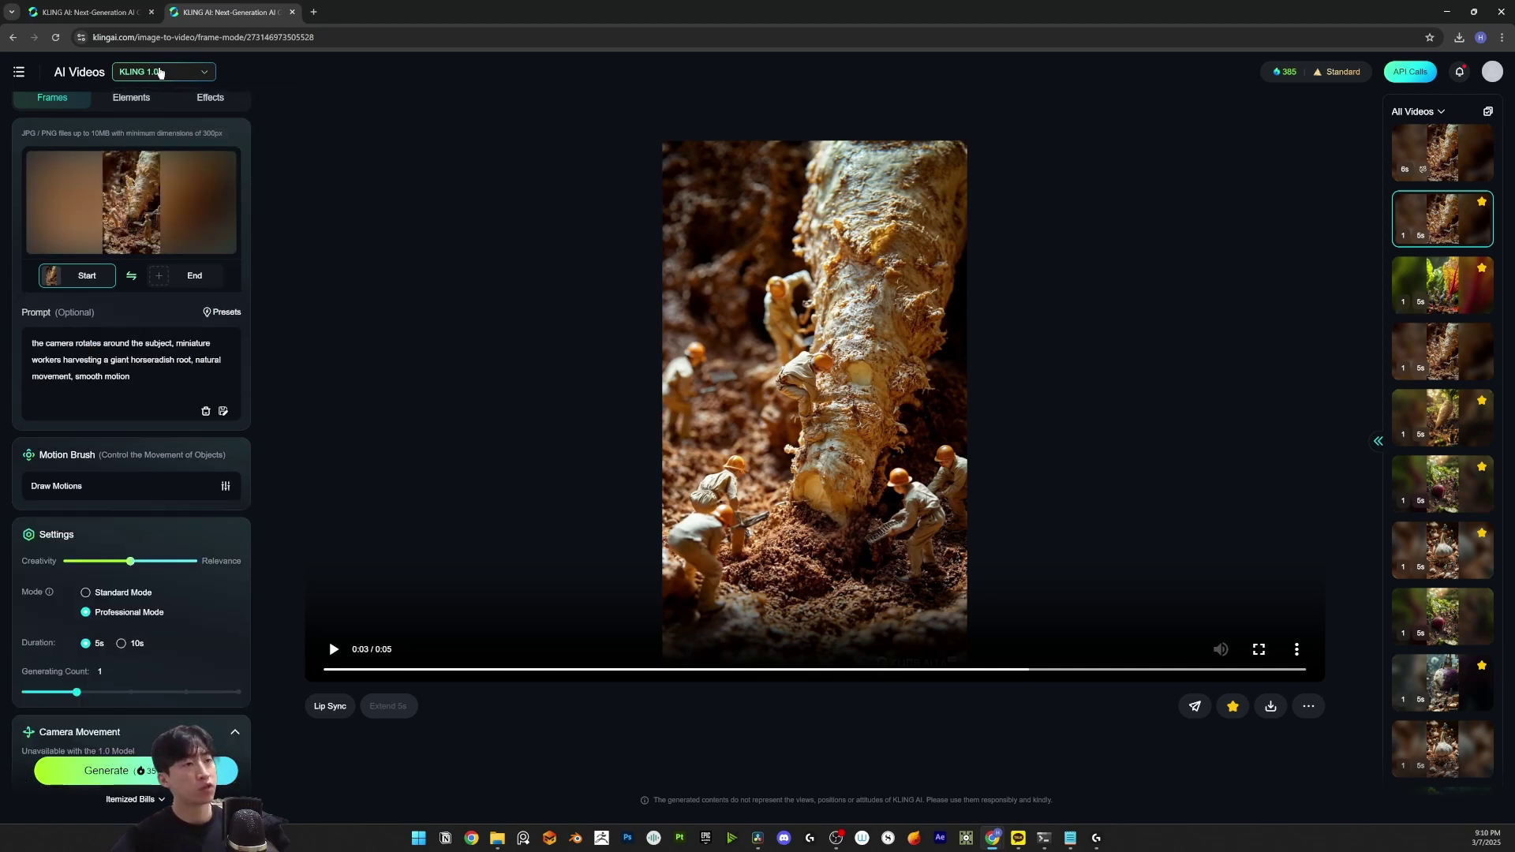
click(89, 595)
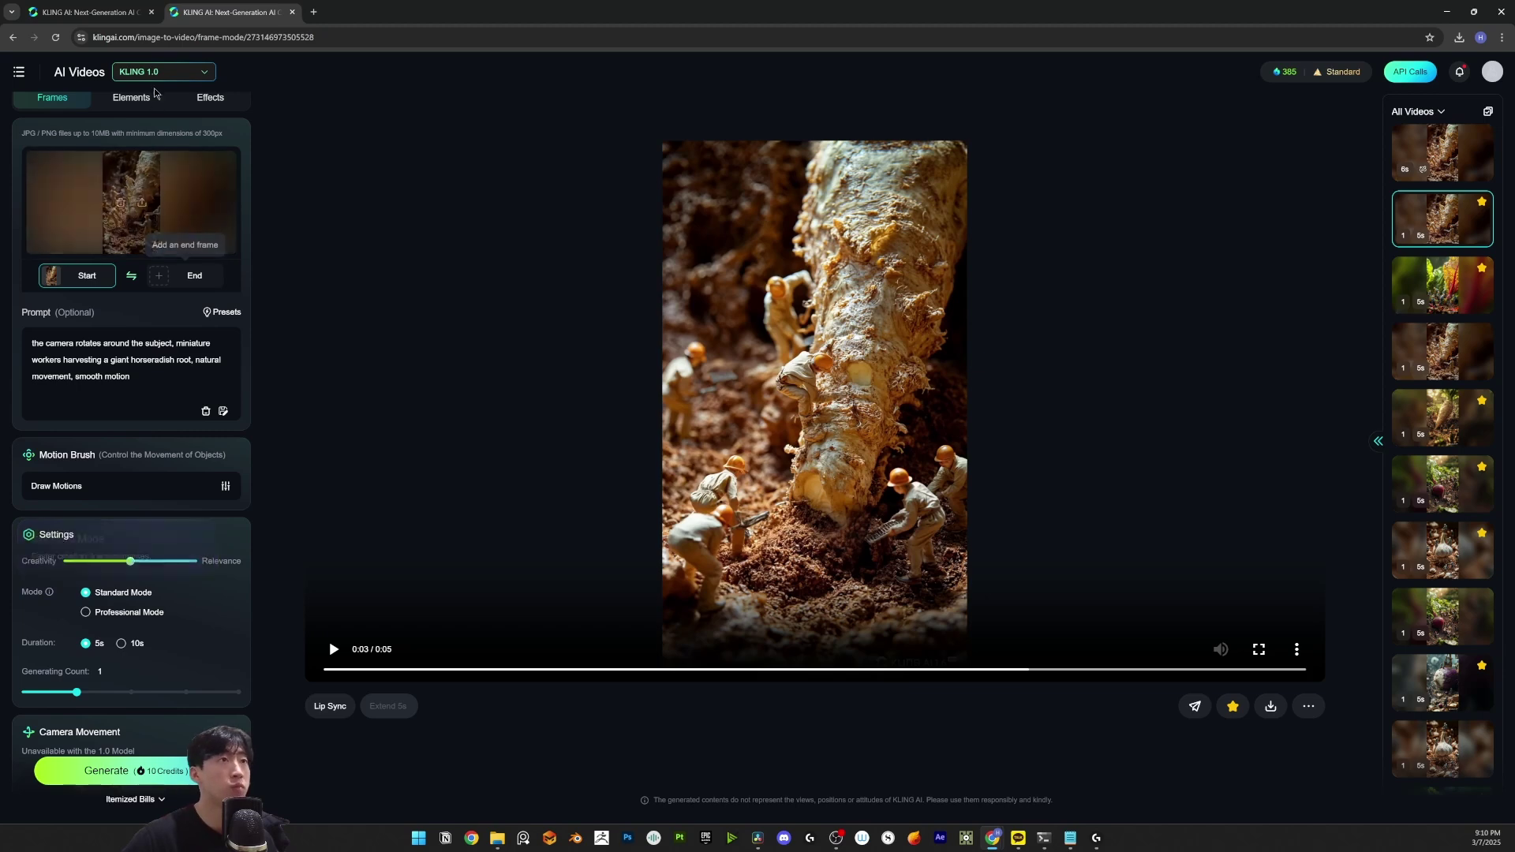
scroll(205, 671, down, 2)
scroll(205, 671, up, 3)
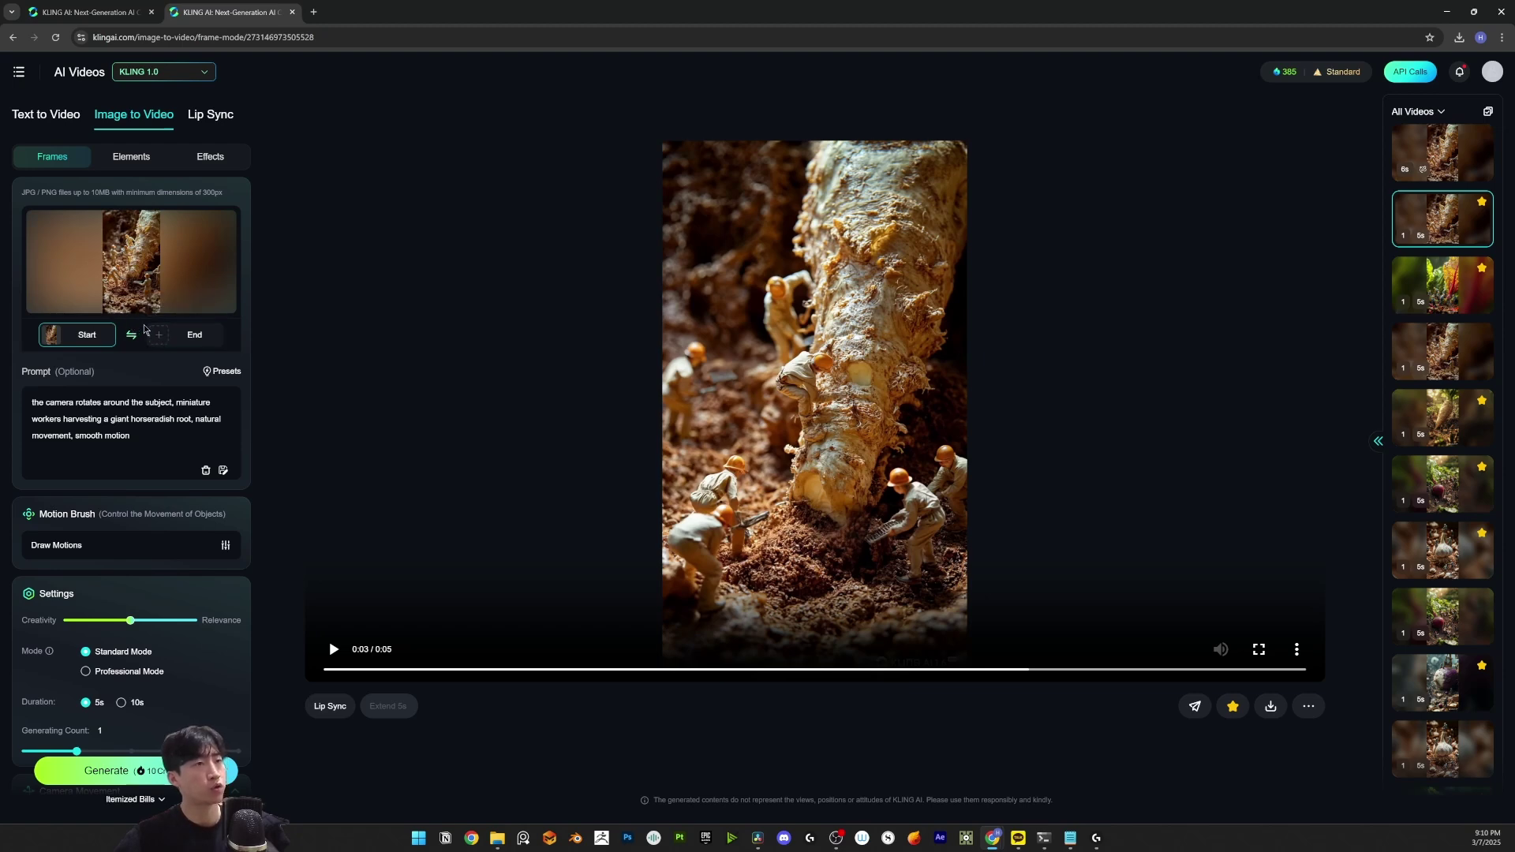
Step: Drop a green close-up image into the End frame slot after the horseradish start frame
click(172, 339)
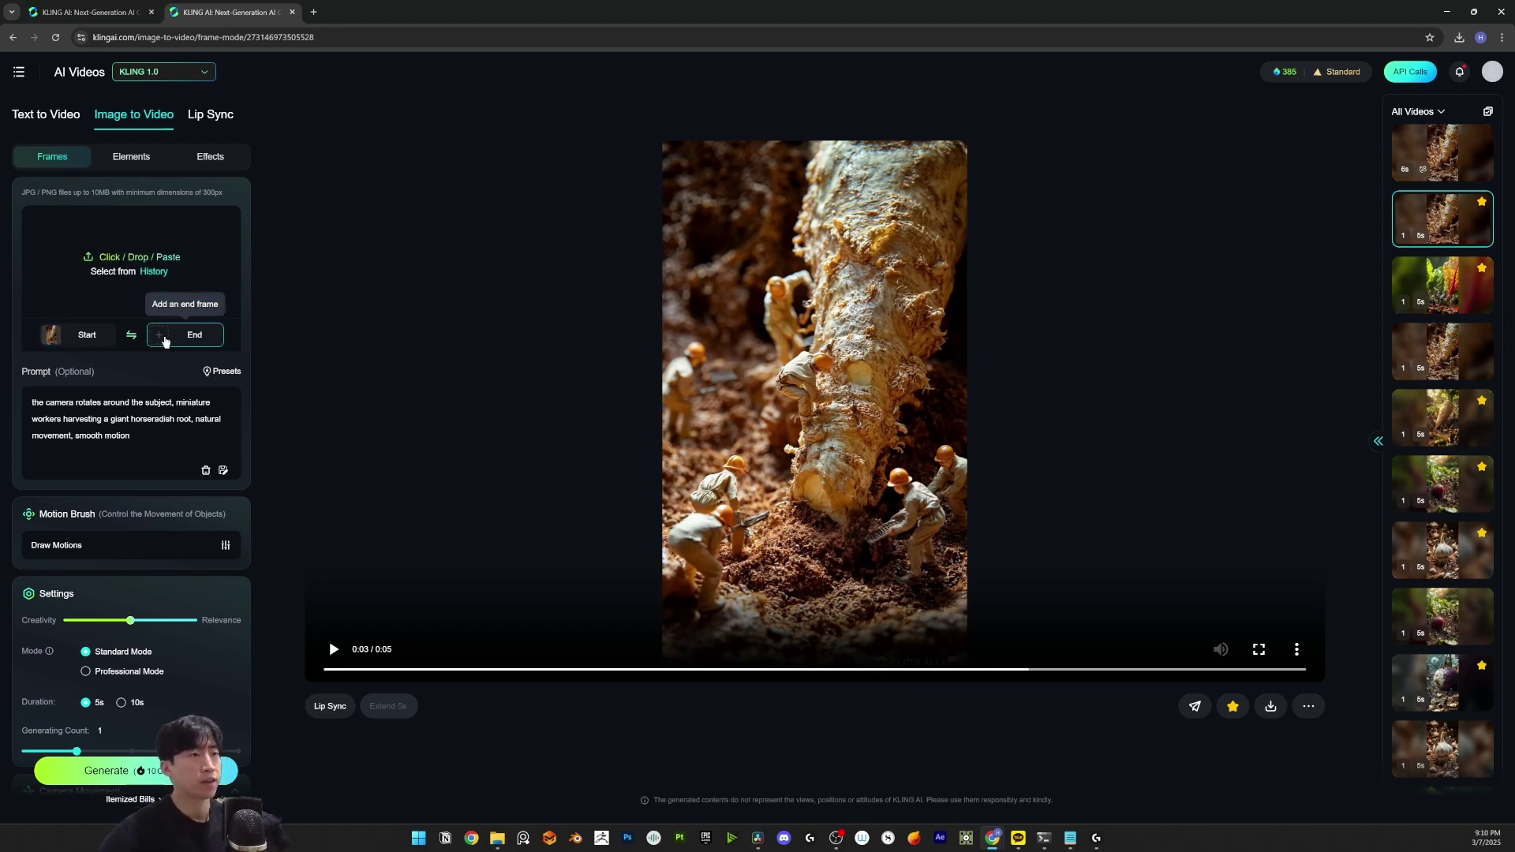
click(85, 340)
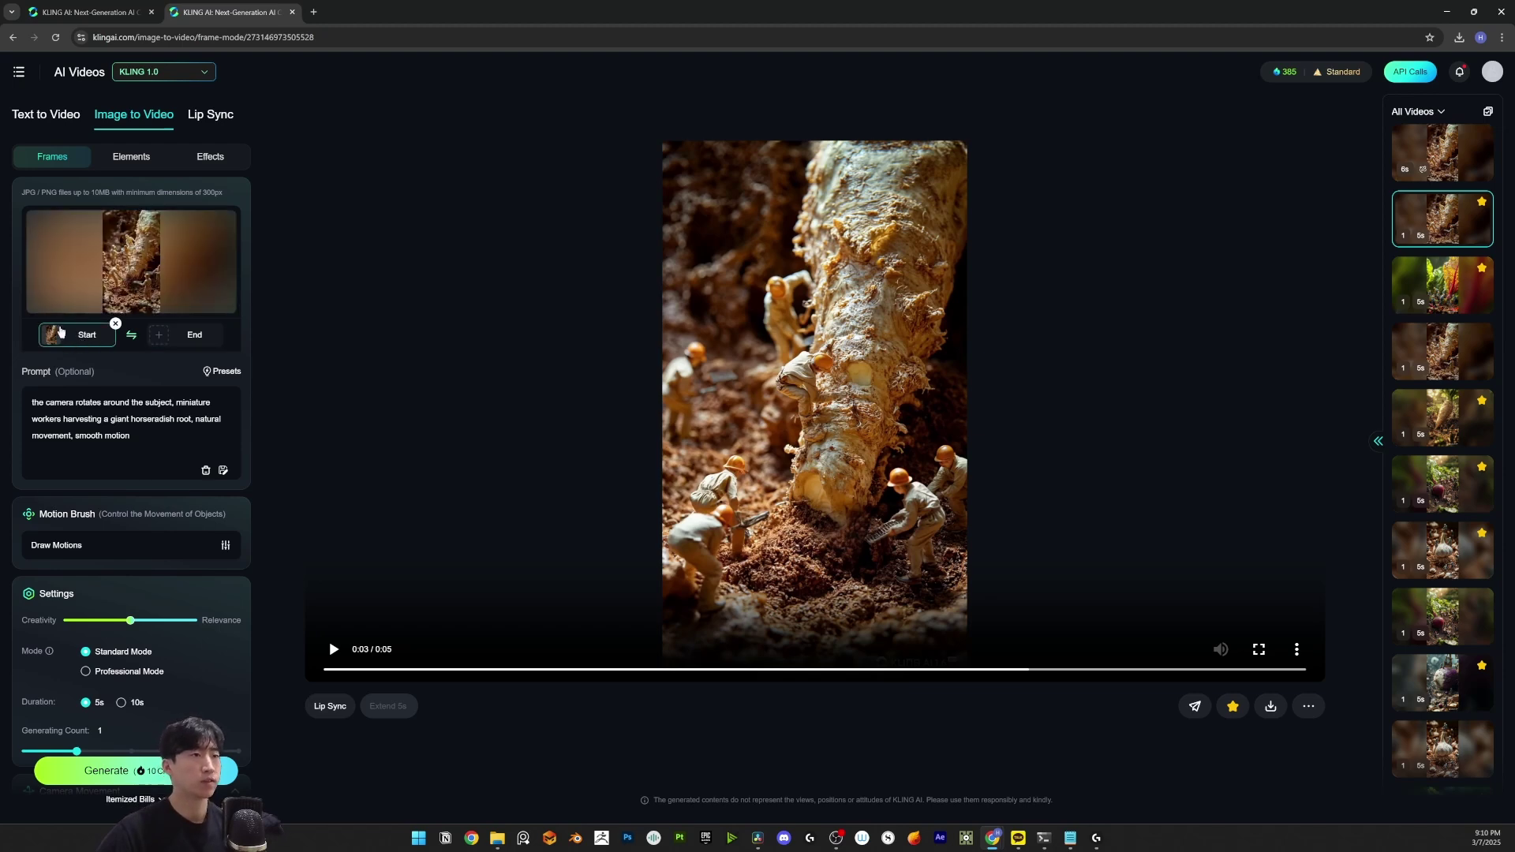
click(182, 341)
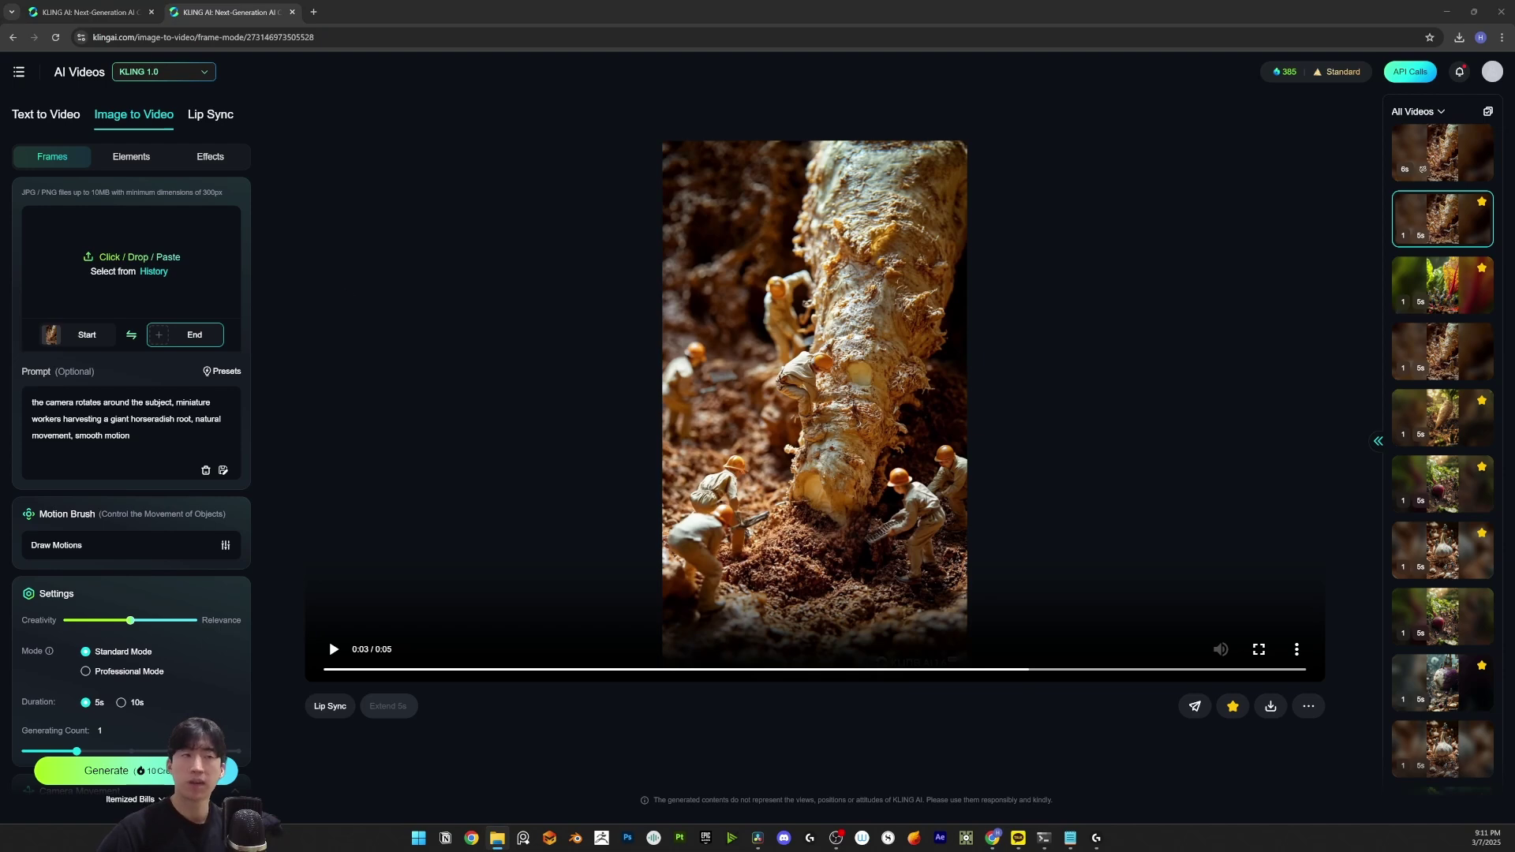
drag(337, 268, 132, 247)
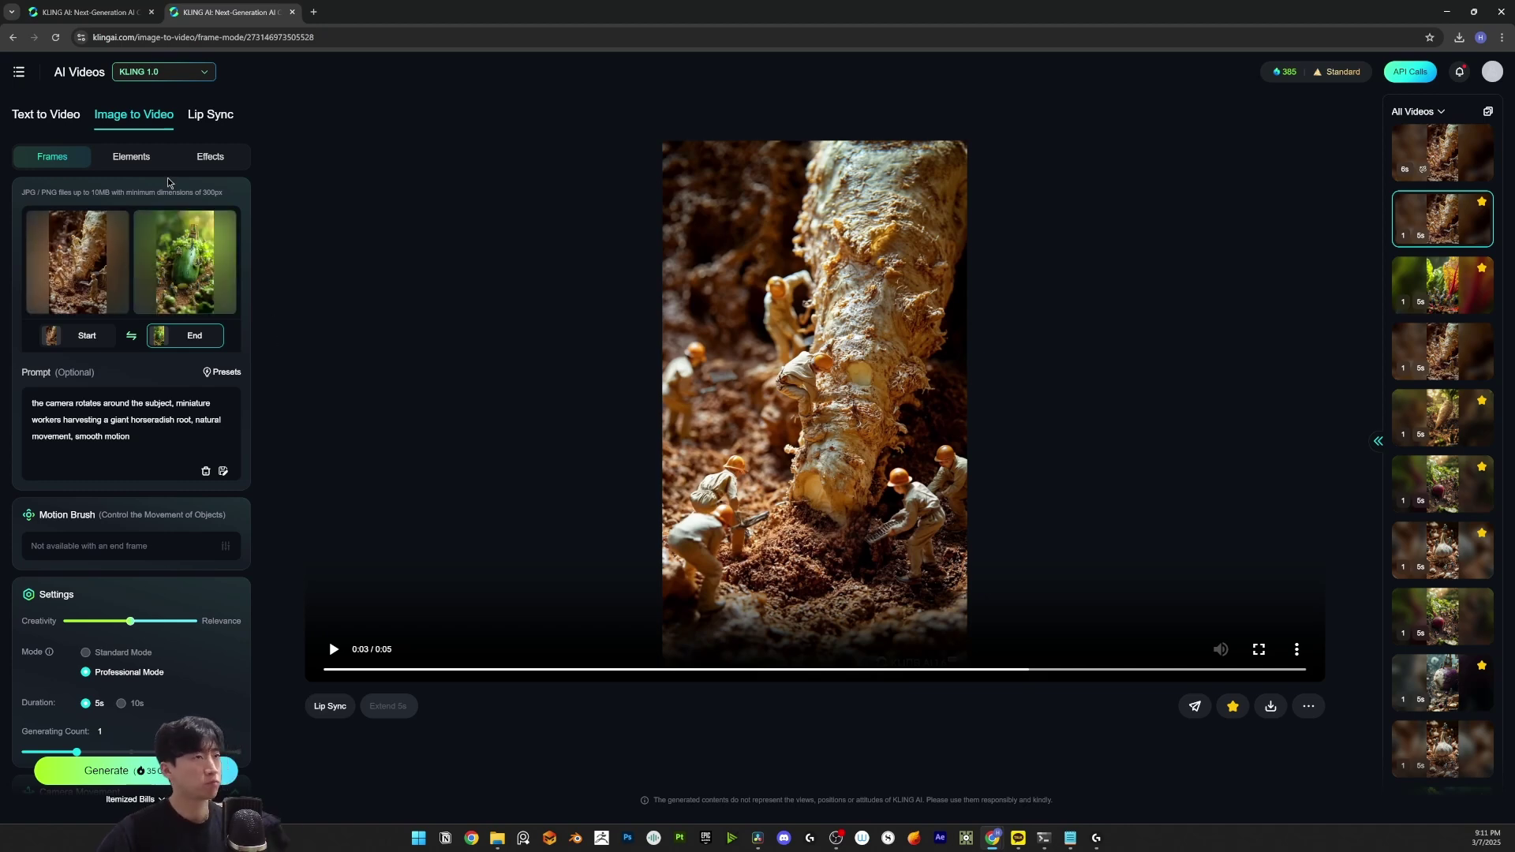
click(202, 160)
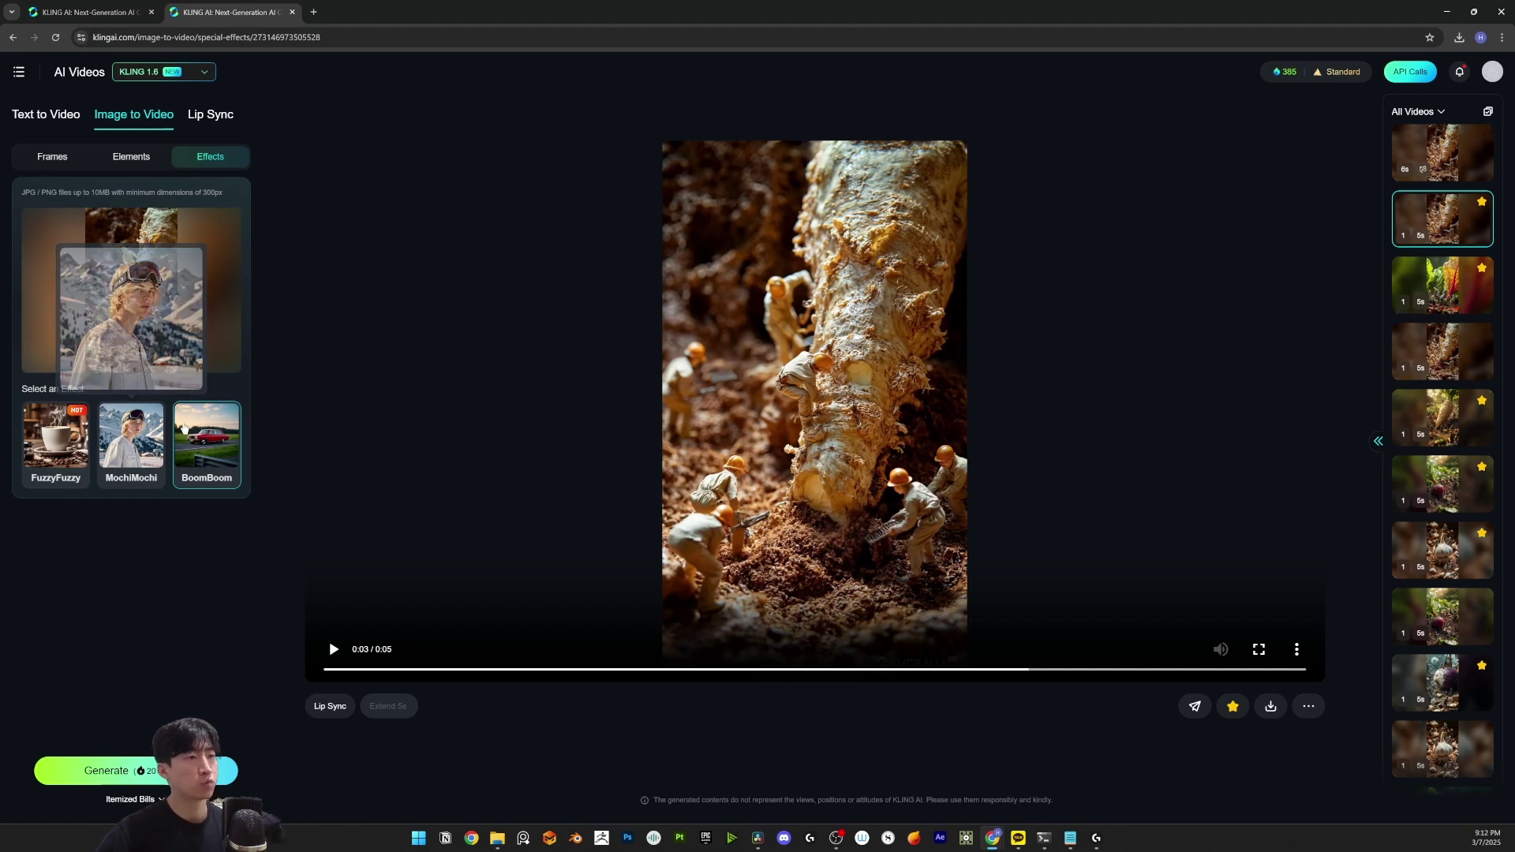
mouse_move(206, 443)
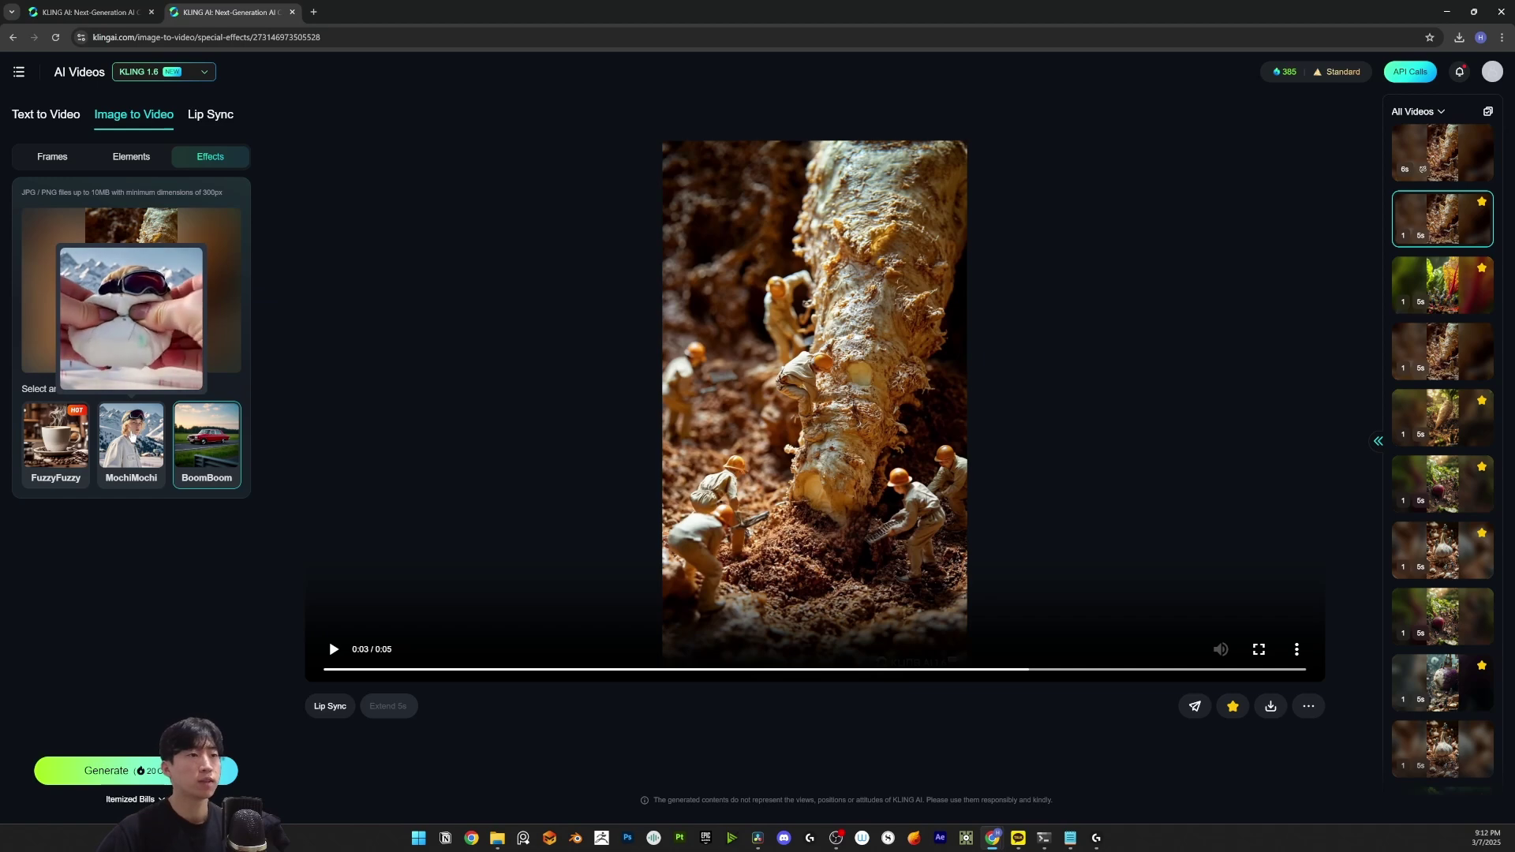
mouse_move(56, 440)
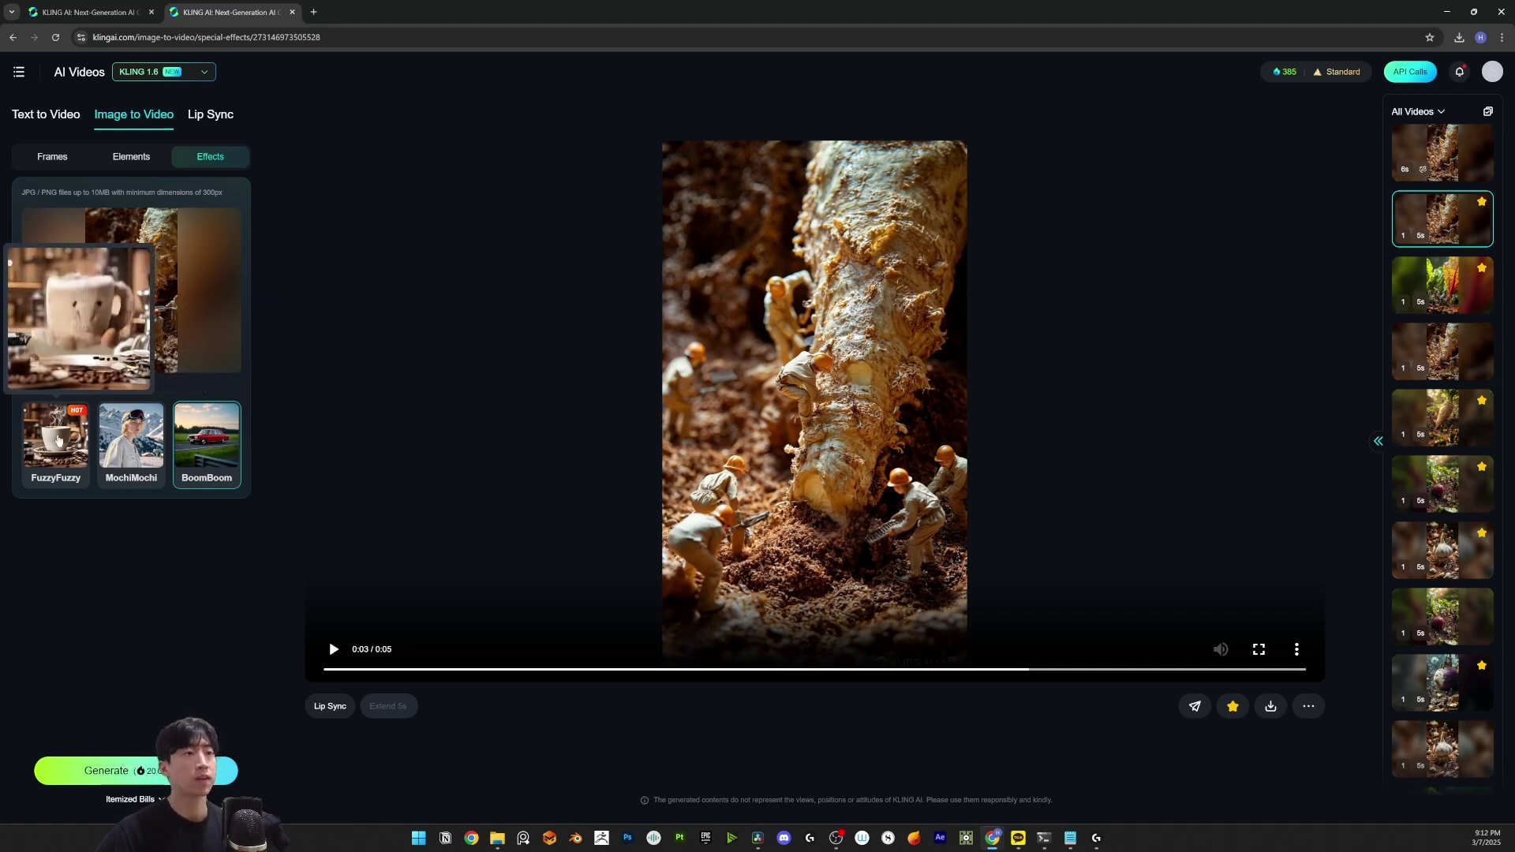
Step: Select the FuzzyFuzzy effect card for the horseradish image
click(57, 440)
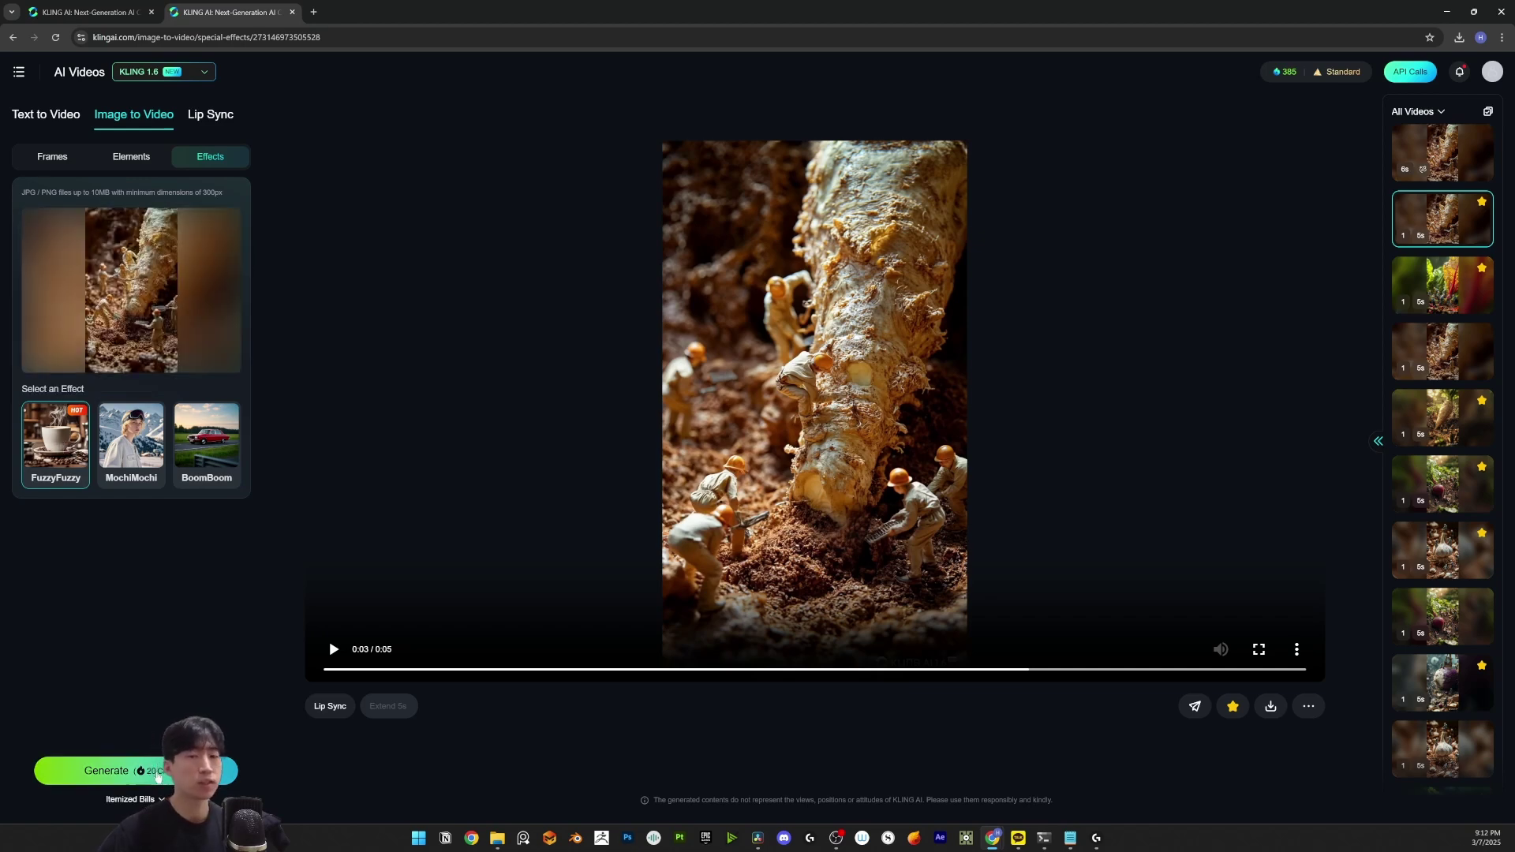
mouse_move(1442, 151)
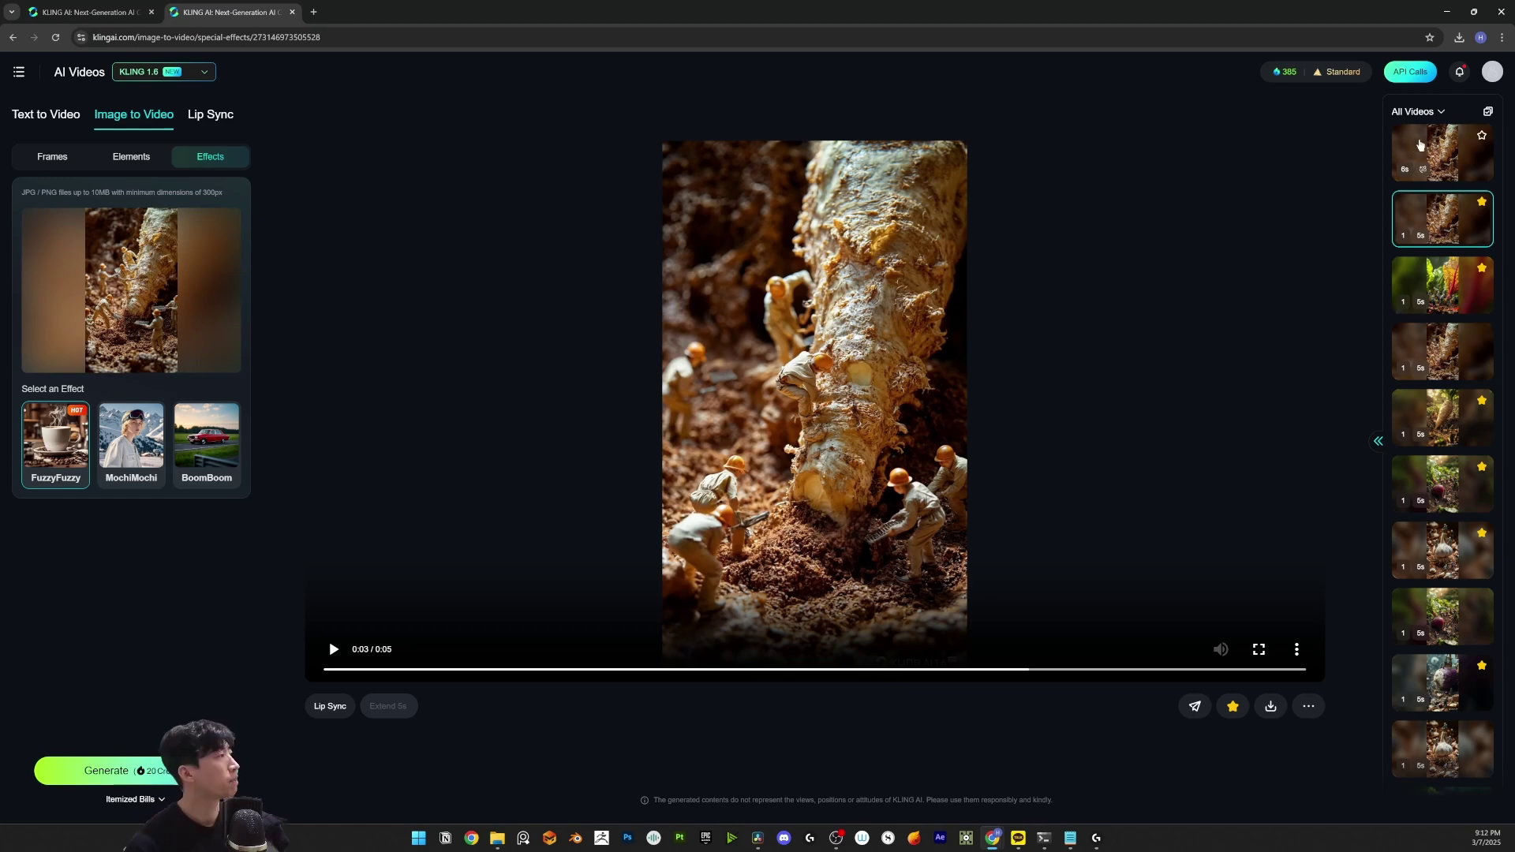
Step: Open the newest FuzzyFuzzy video and scrub to the plush doll in an orange hard hat
click(1426, 151)
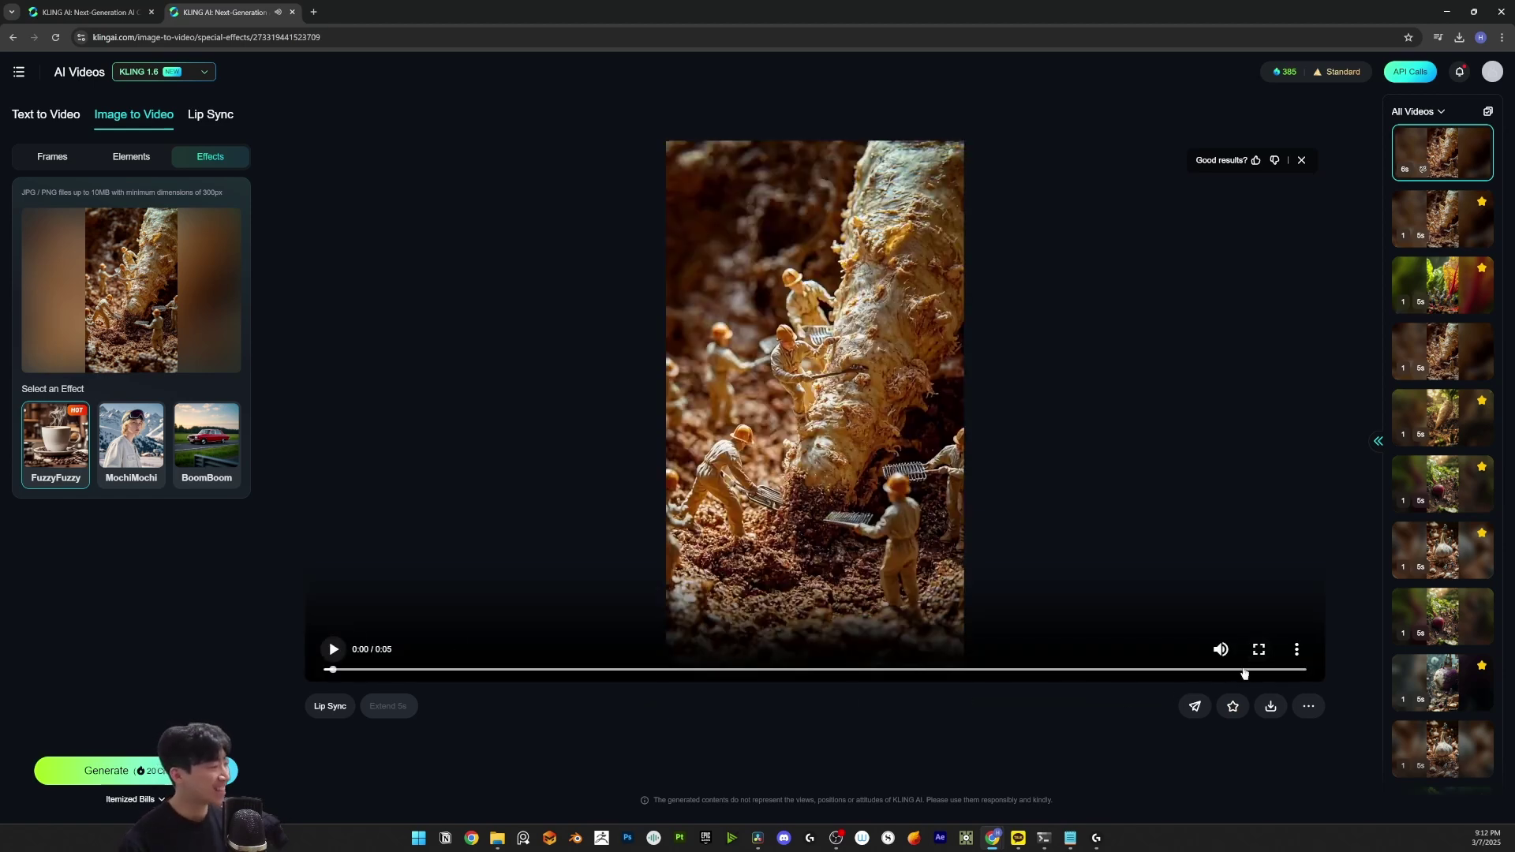
click(1240, 671)
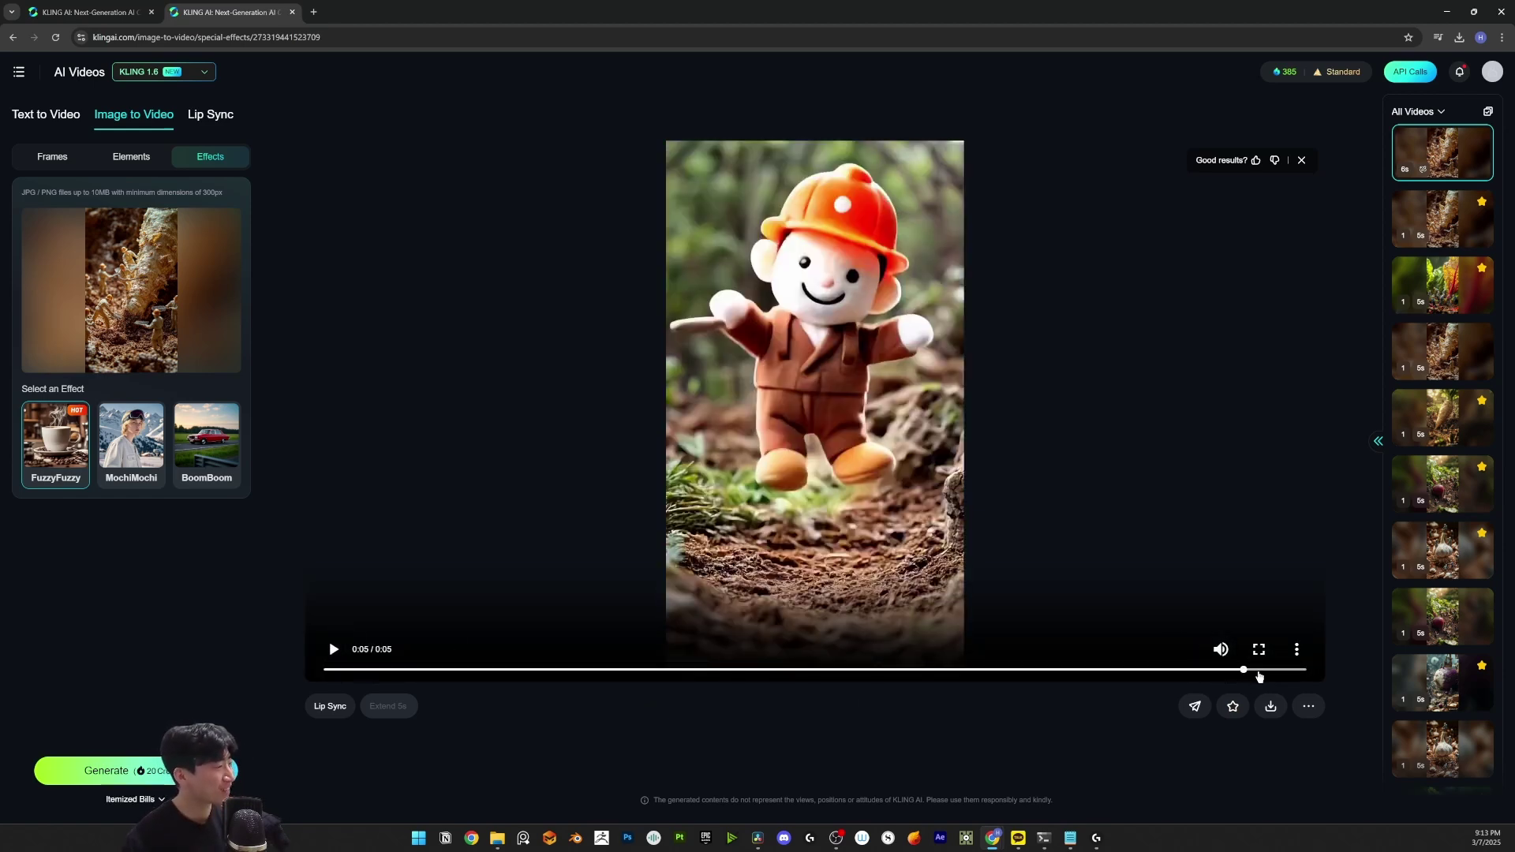
click(1253, 670)
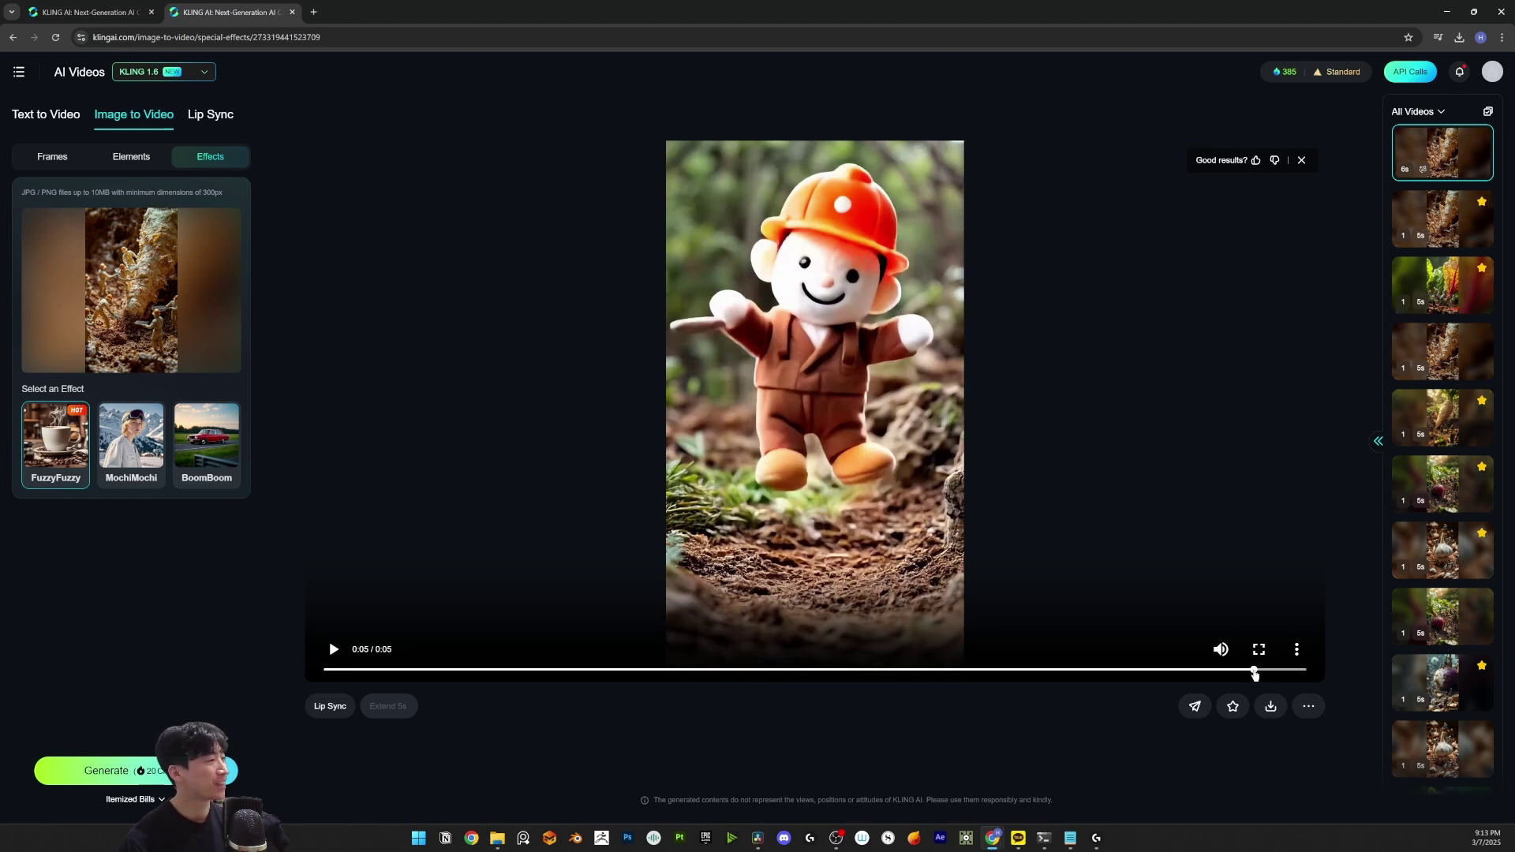